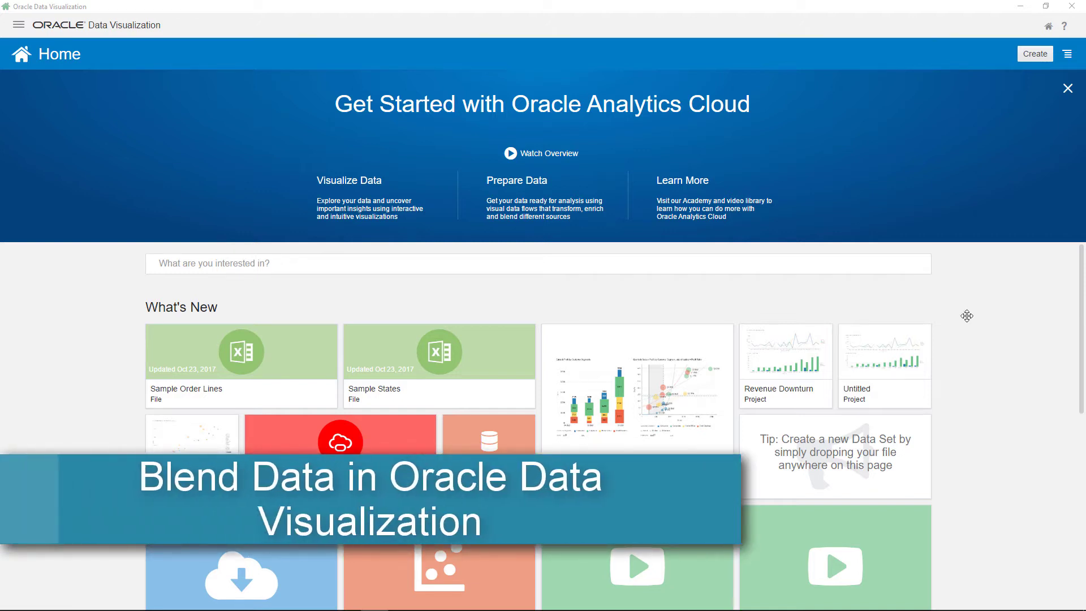
Create a blank project and upload USA Store Sales.xlsx as a new file data set.
left_click(1028, 57)
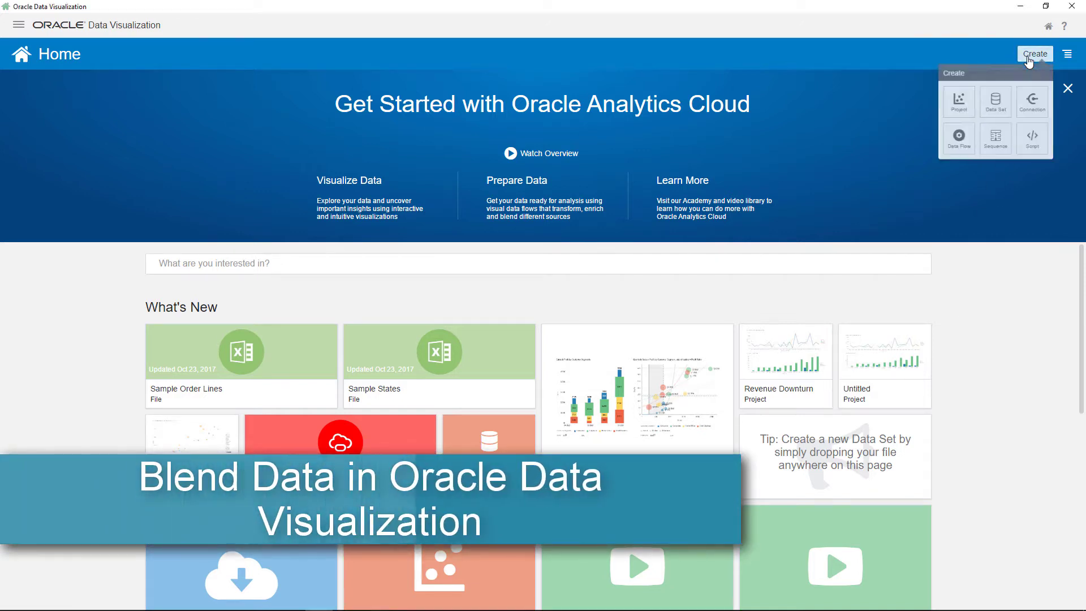
left_click(959, 105)
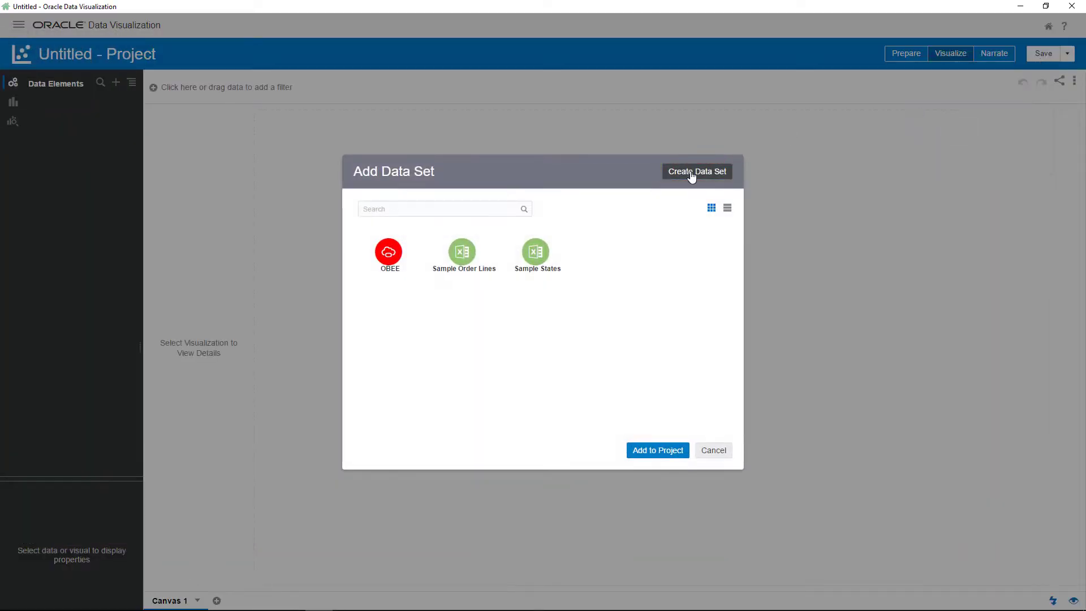
left_click(691, 177)
left_click(376, 253)
left_click(339, 127)
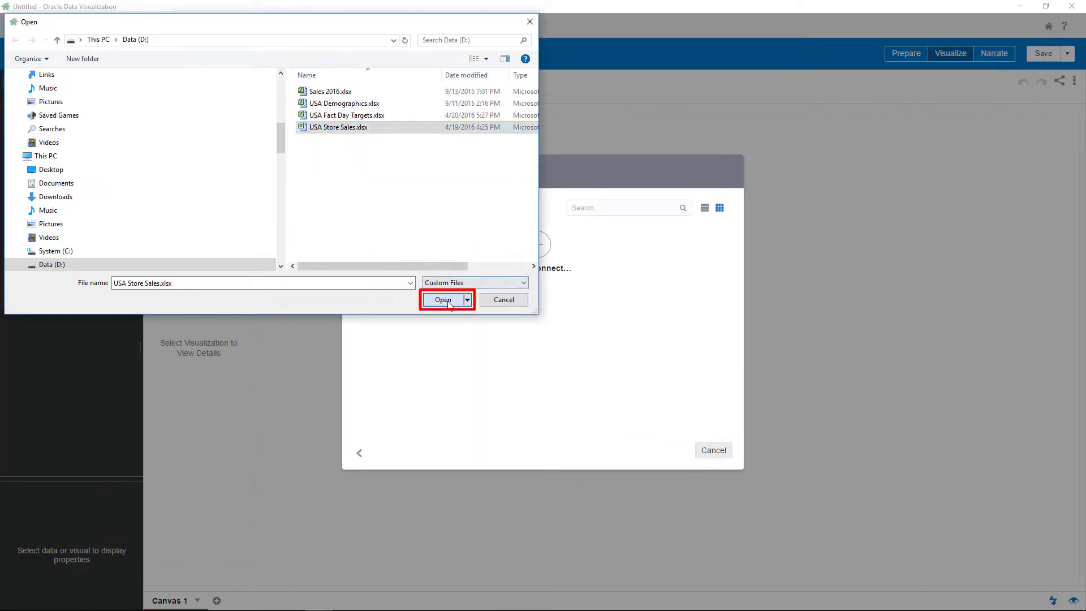
left_click(449, 304)
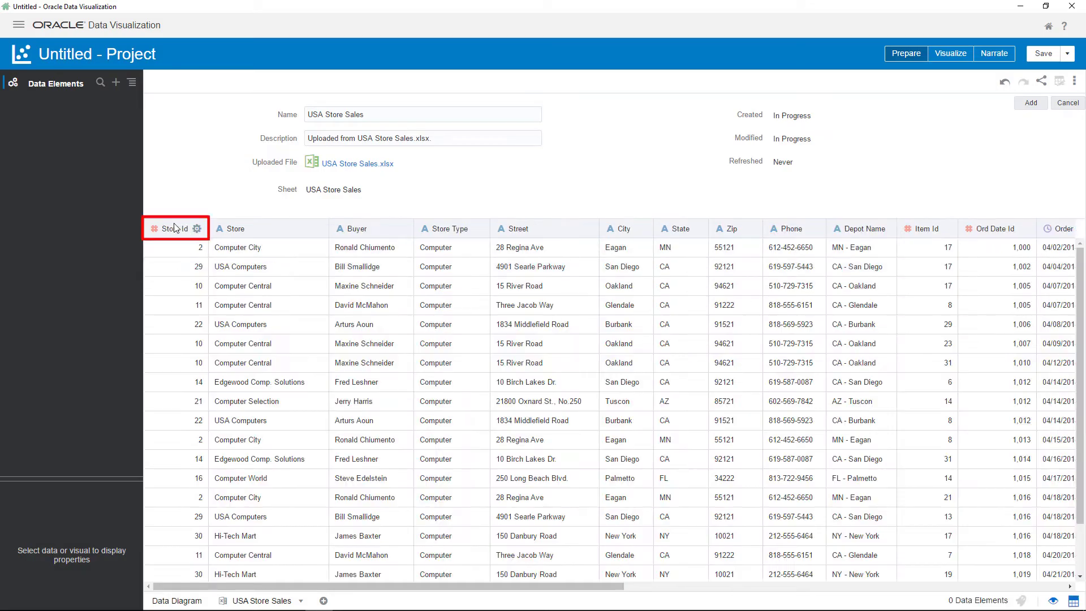
Treat Store Id as an attribute and add USA Store Sales to the project.
left_click(175, 227)
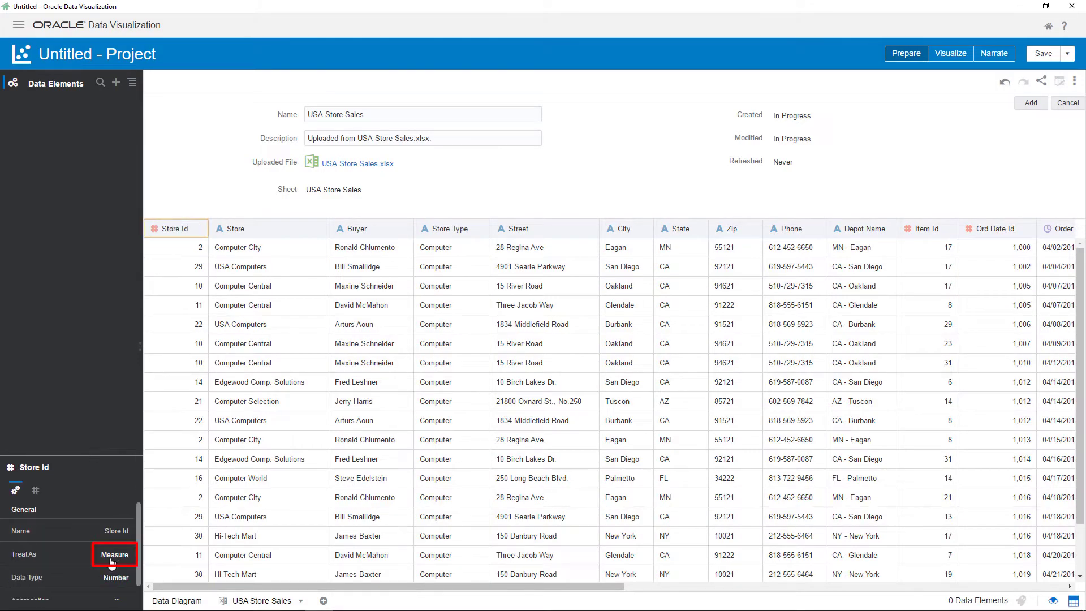
left_click(120, 554)
left_click(120, 589)
left_click(1031, 103)
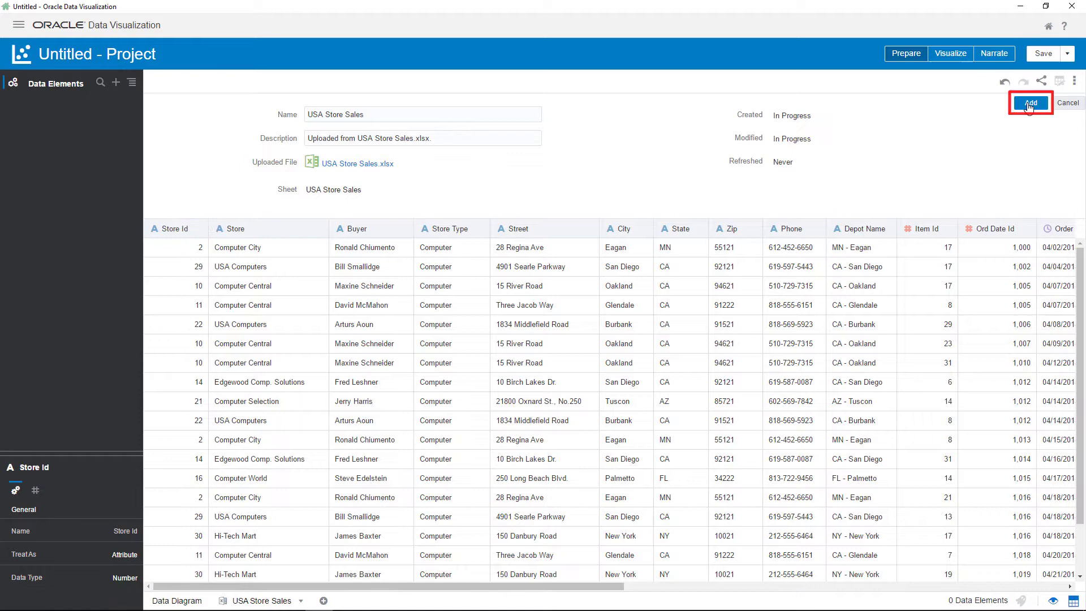
Hide the Street and City columns and check how Units and Revenue are aggregated.
left_click(528, 113)
left_click(553, 330)
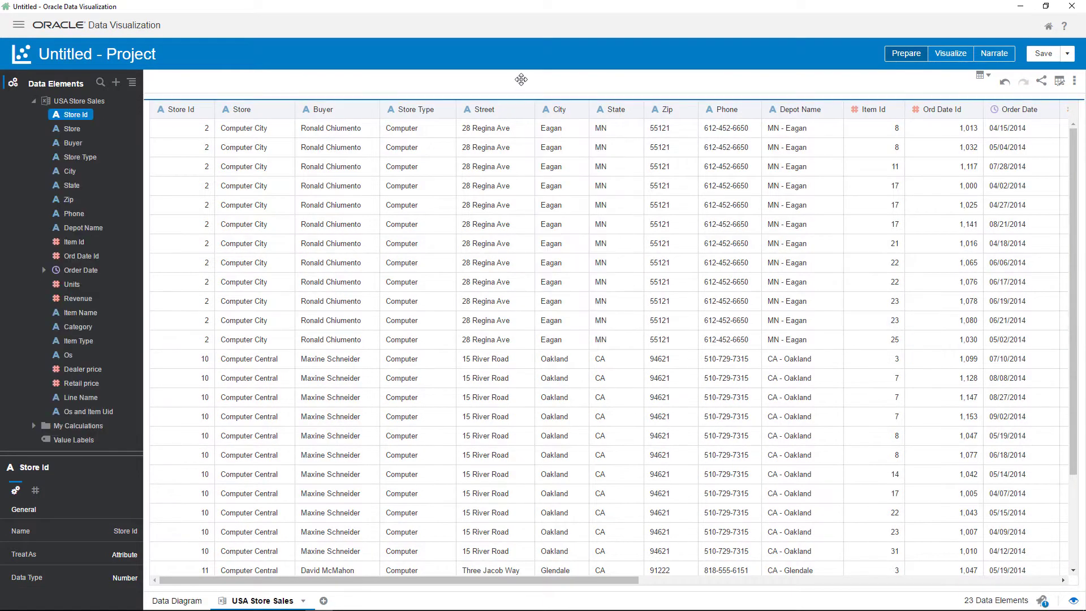
left_click(500, 118)
left_click(500, 118)
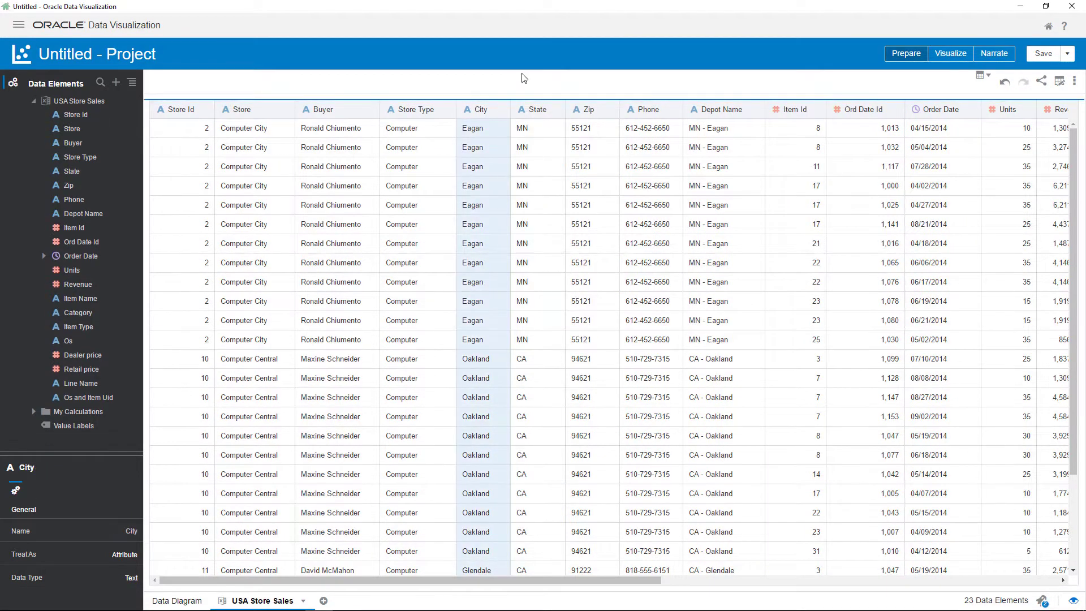
left_click(461, 311)
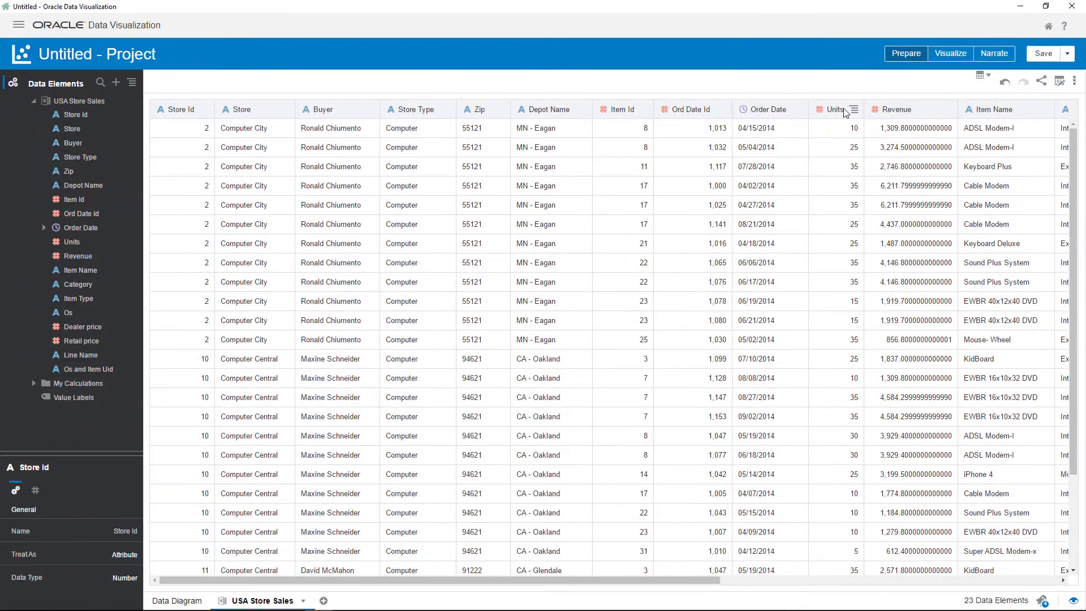
left_click(843, 111)
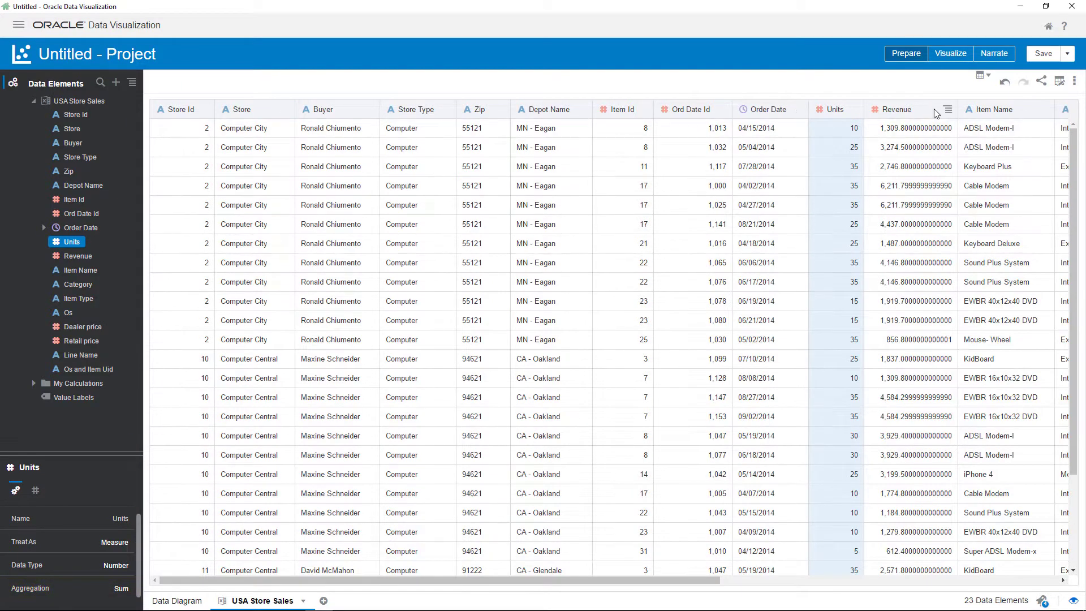
left_click(905, 110)
scroll(135, 521, "down", 1)
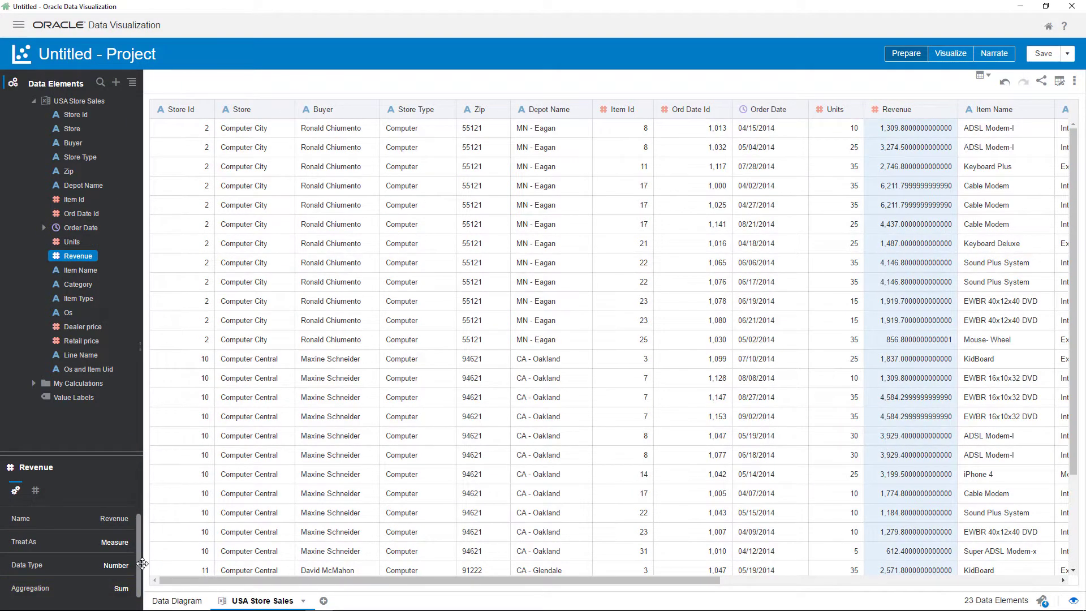
Chart Depot Name, Revenue and Item Type, then swap so Item Type bars are coloured by Depot Name.
left_click(946, 54)
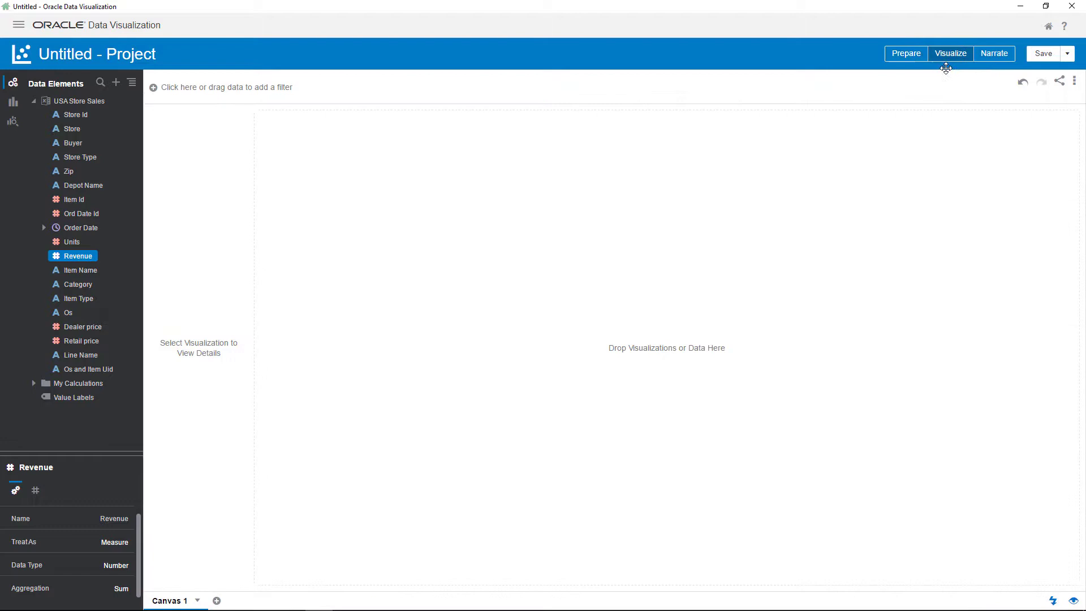
left_click(85, 187, "ctrl")
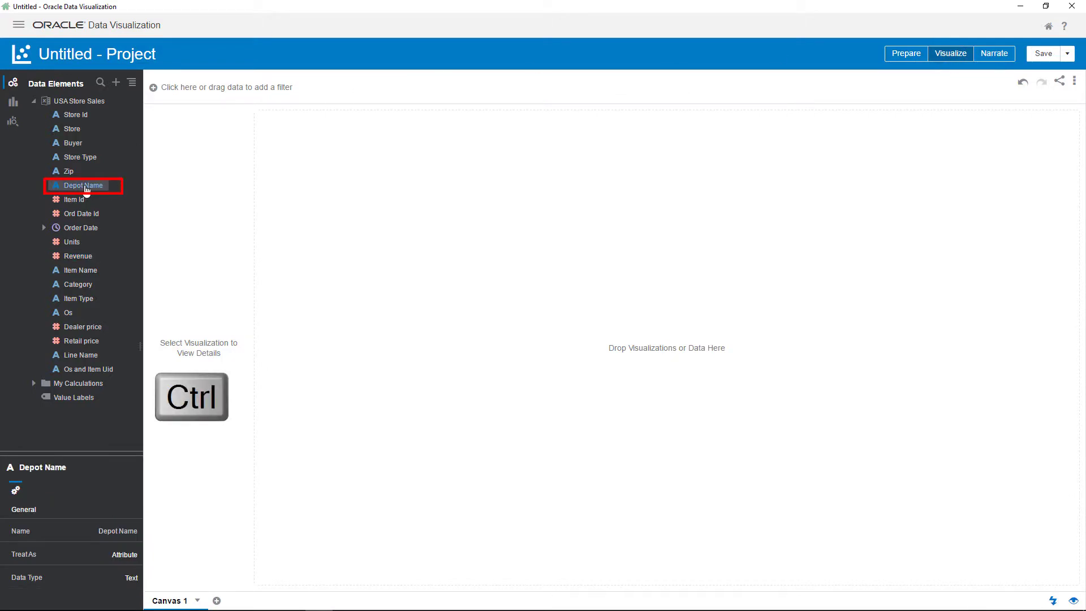
left_click(78, 257, "ctrl")
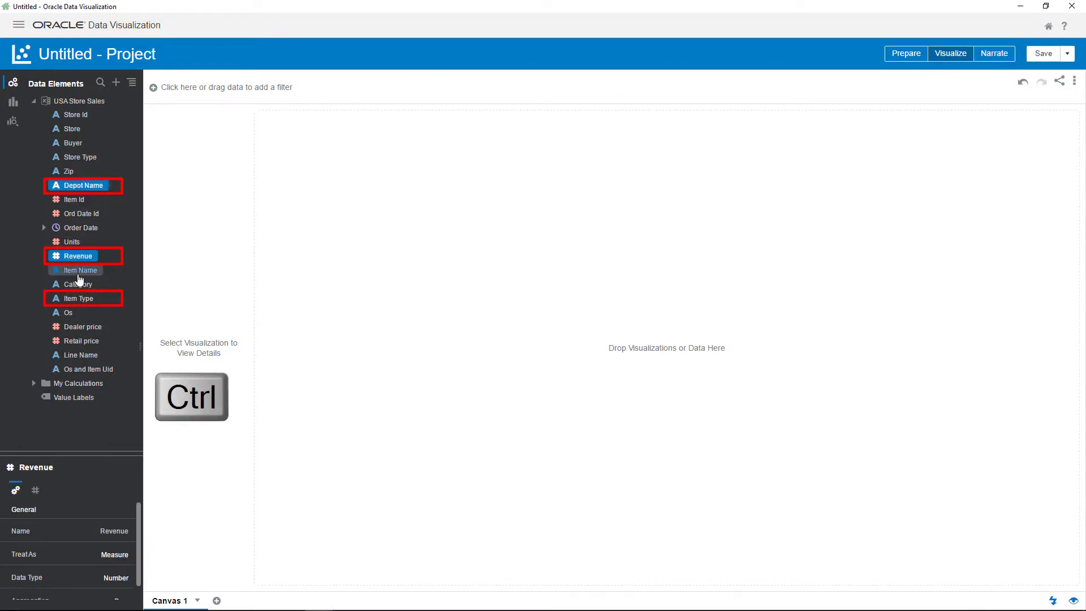
left_click(78, 298, "ctrl")
left_click_drag(90, 257, 339, 269)
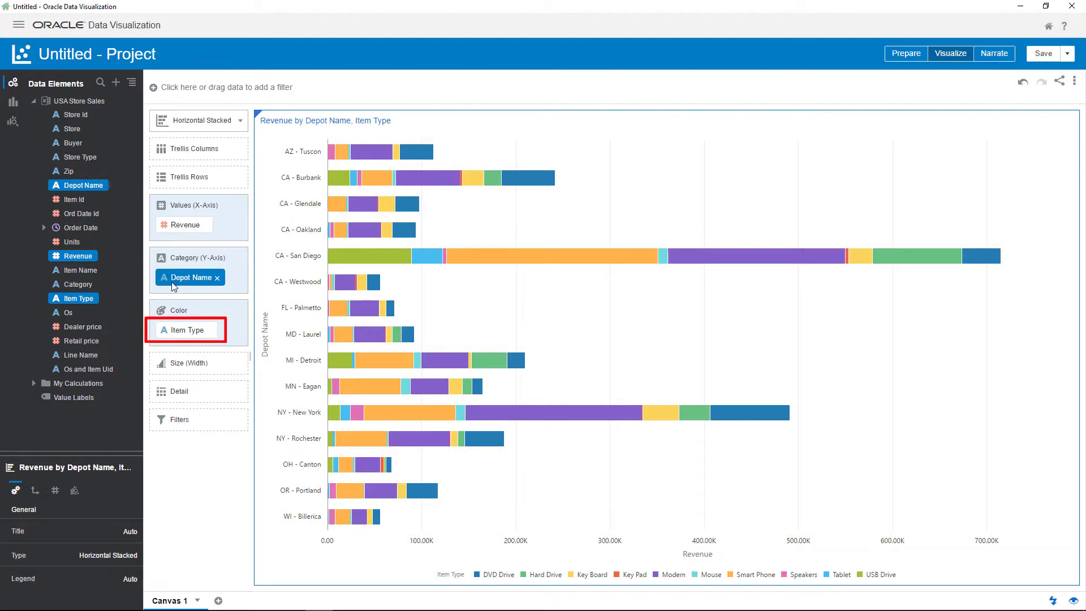
left_click_drag(181, 277, 195, 330)
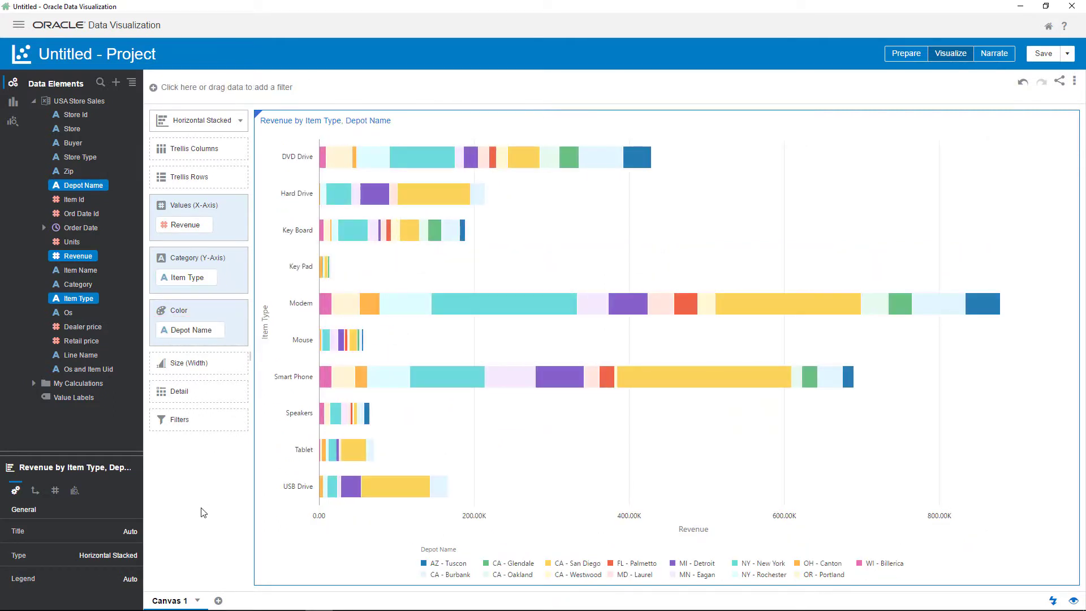
Sort Item Type and Depot Name by Revenue, high to low.
right_click(450, 306)
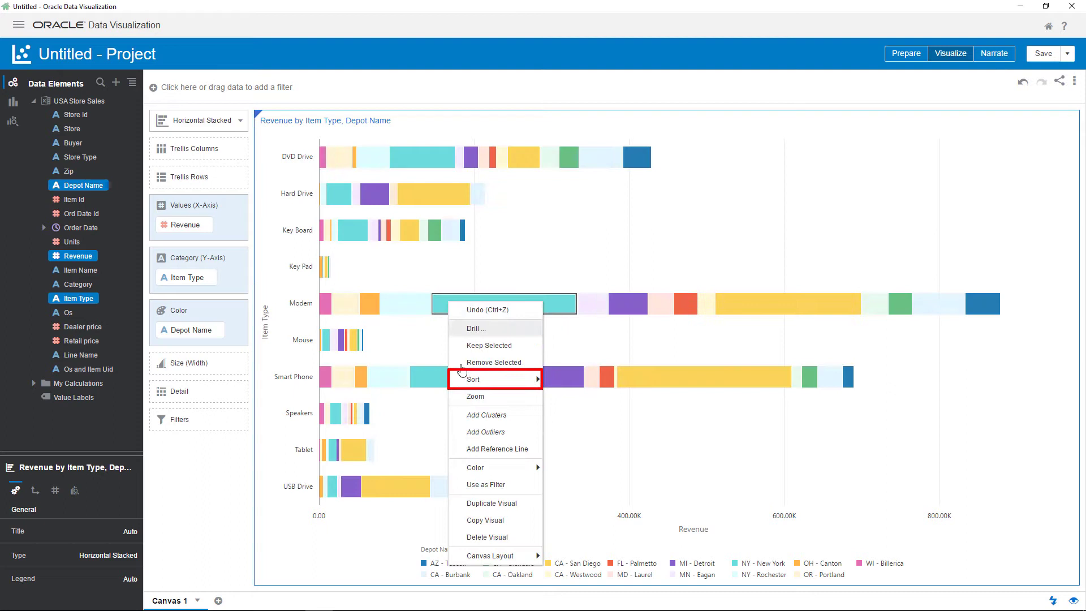
mouse_move(473, 382)
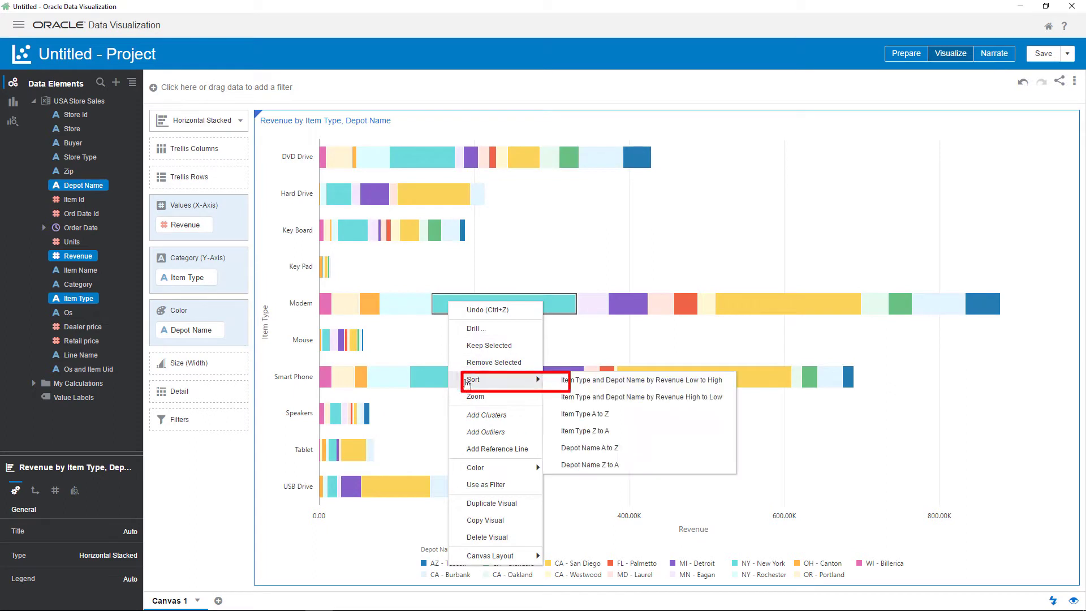
left_click(568, 399)
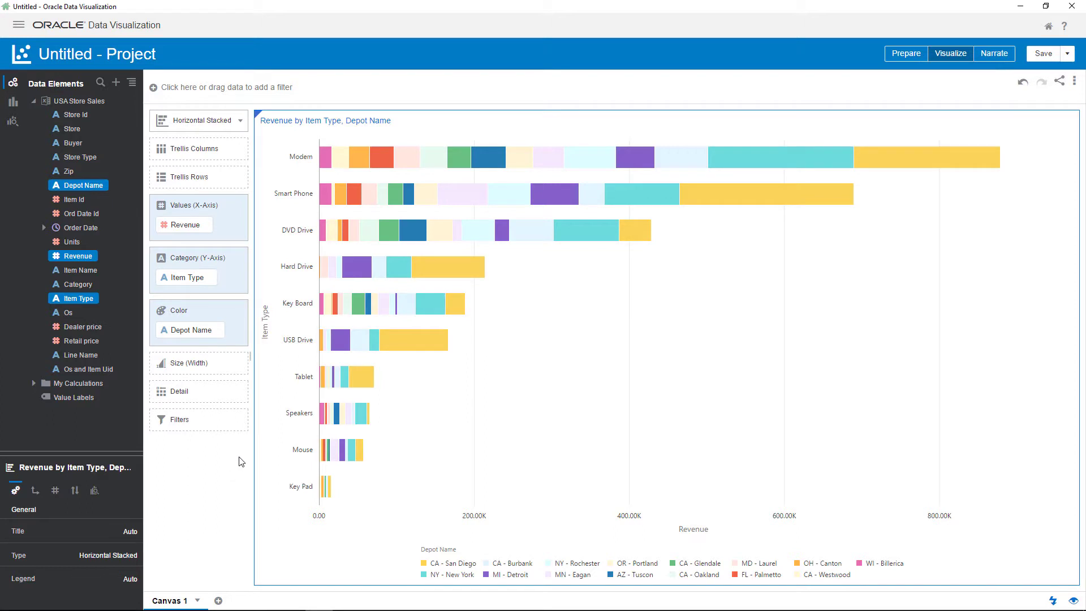
Keep only the top four item types: Modem, Smart Phone, DVD Drive and Hard Drive.
left_click_drag(1023, 272, 302, 141)
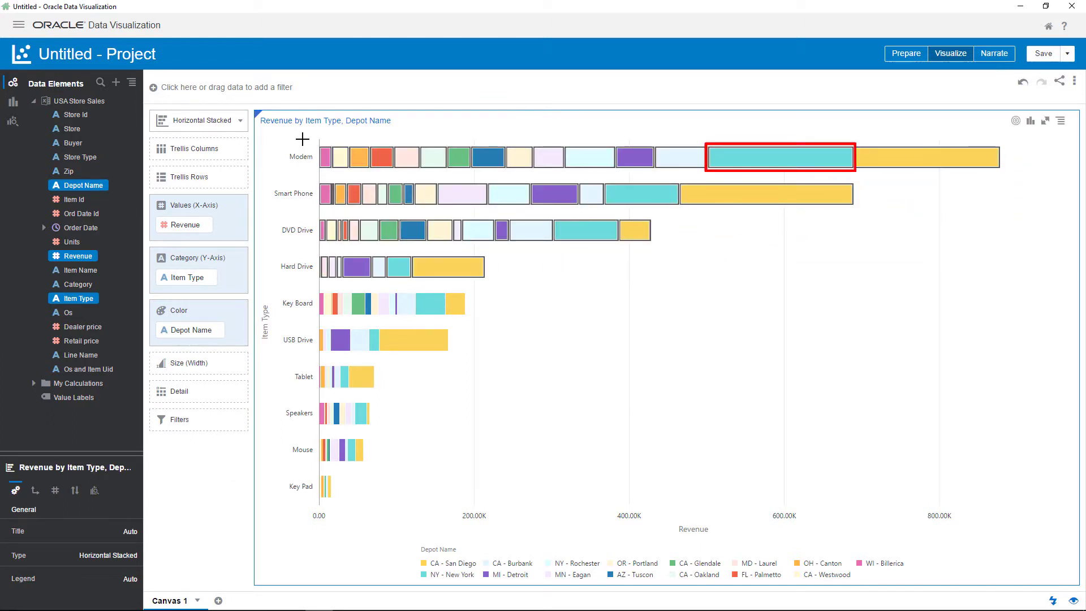
left_click(735, 156)
right_click(730, 157)
left_click(771, 176)
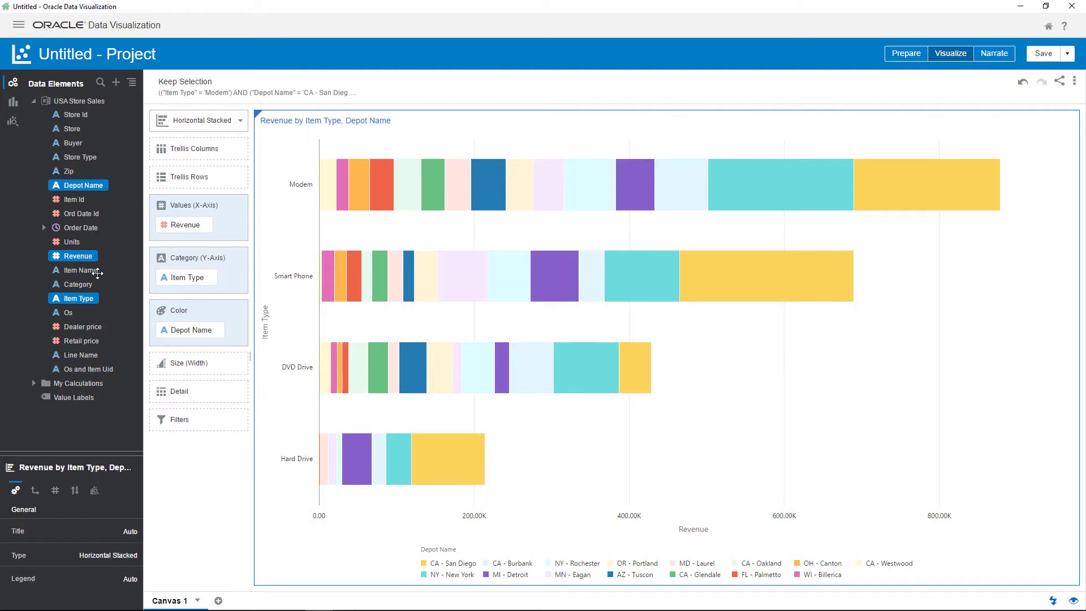
Upload USA Demographics.xlsx and add it to the project as a second data set.
left_click(117, 83)
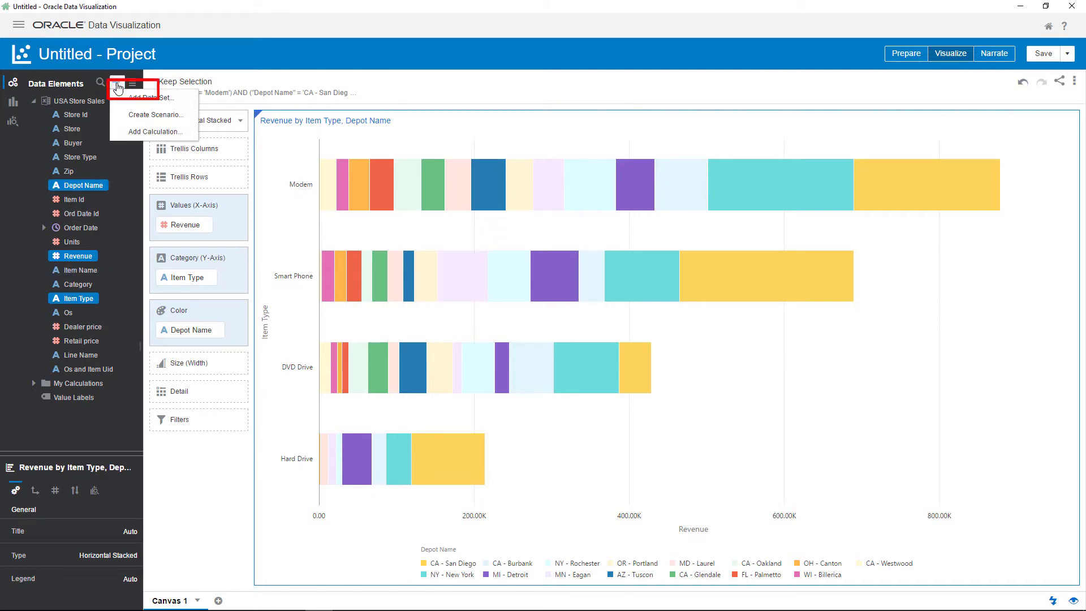
left_click(158, 99)
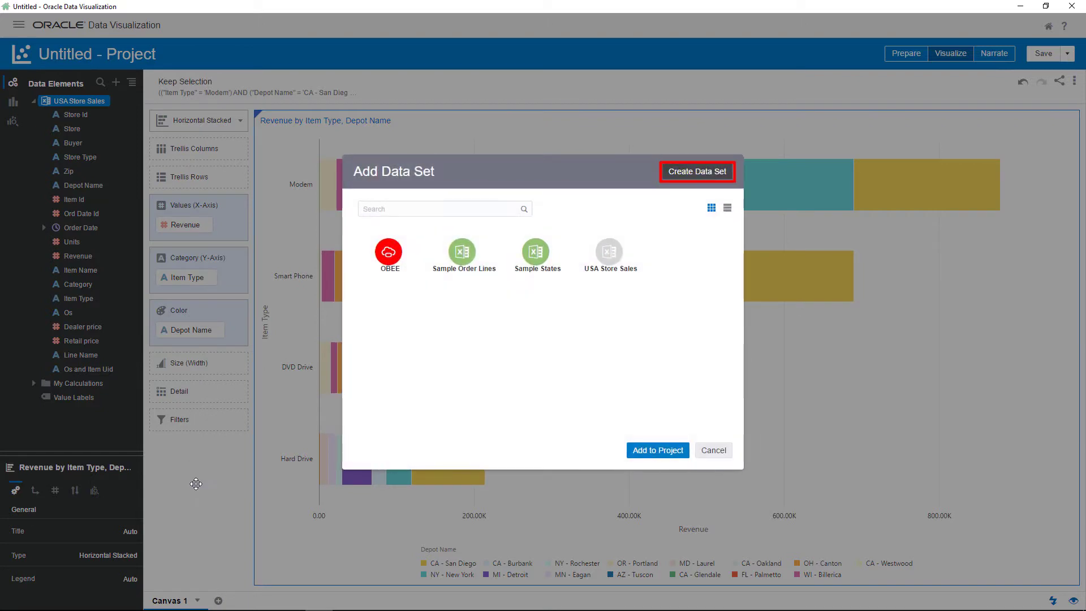
left_click(679, 174)
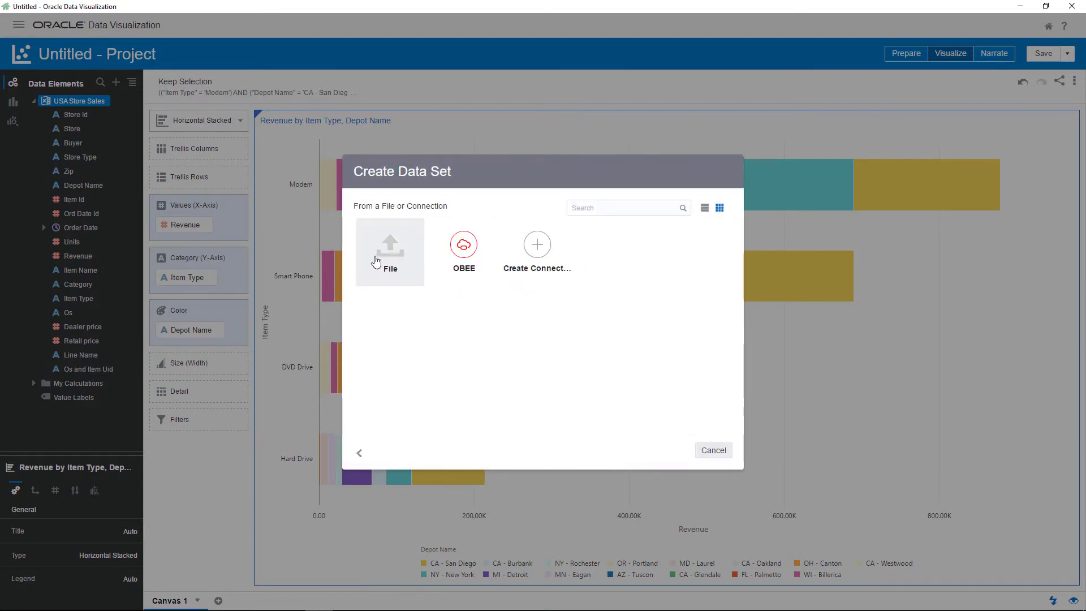
left_click(380, 251)
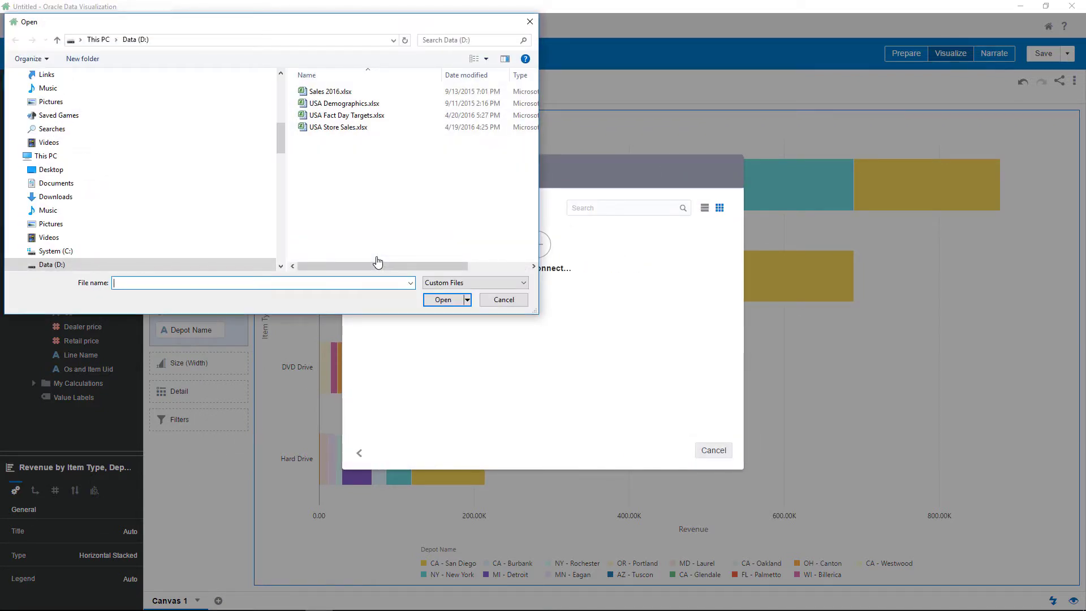
left_click(344, 103)
left_click(443, 300)
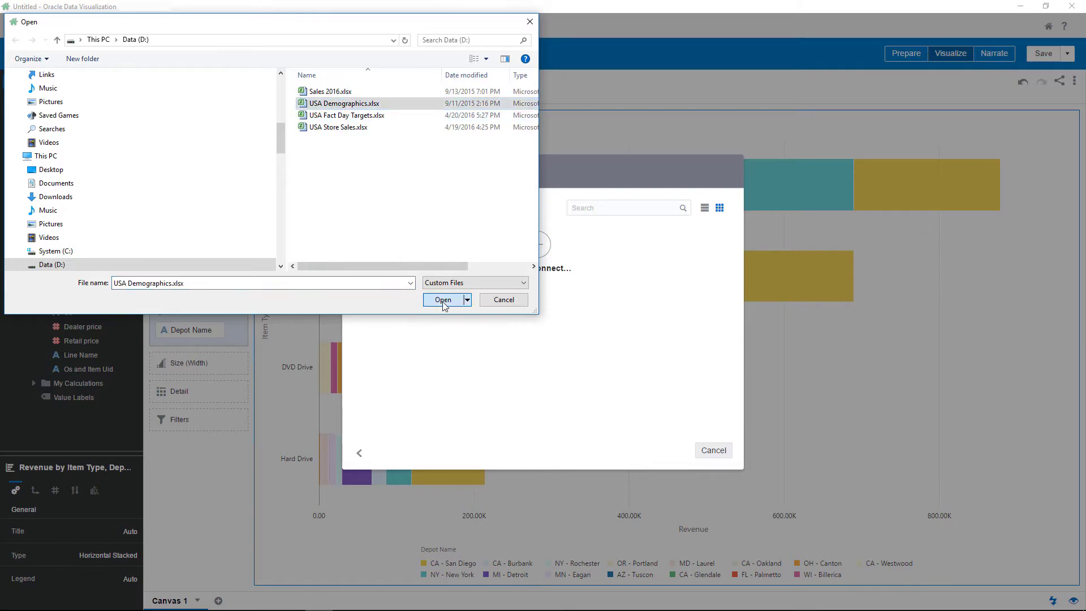
left_click(1030, 102)
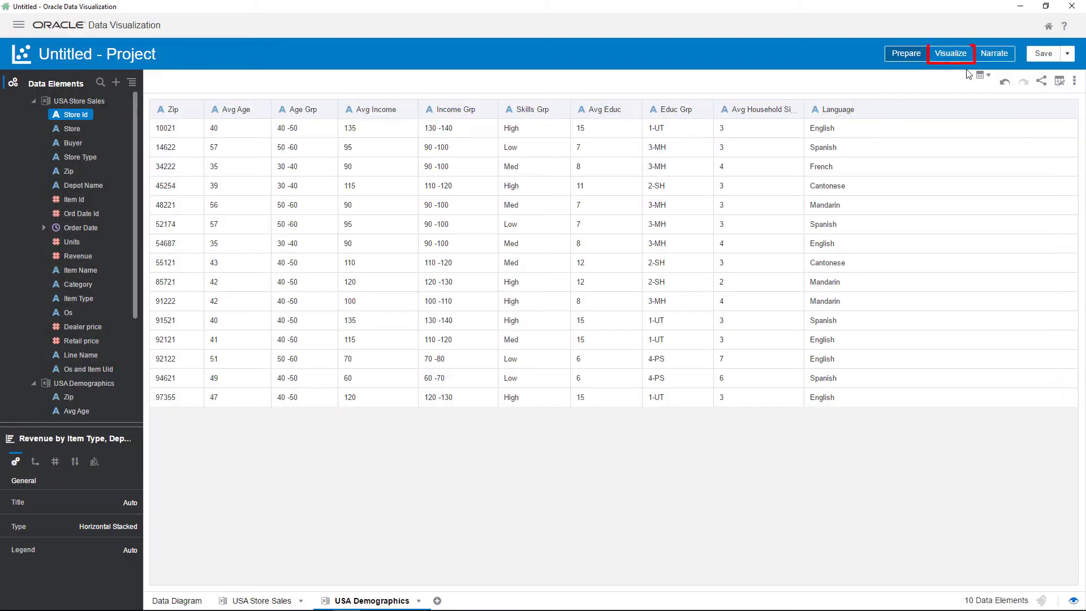
Open the data diagram and inspect the Zip-to-Zip link between the two sources.
left_click(951, 54)
scroll(113, 311, "down", 3)
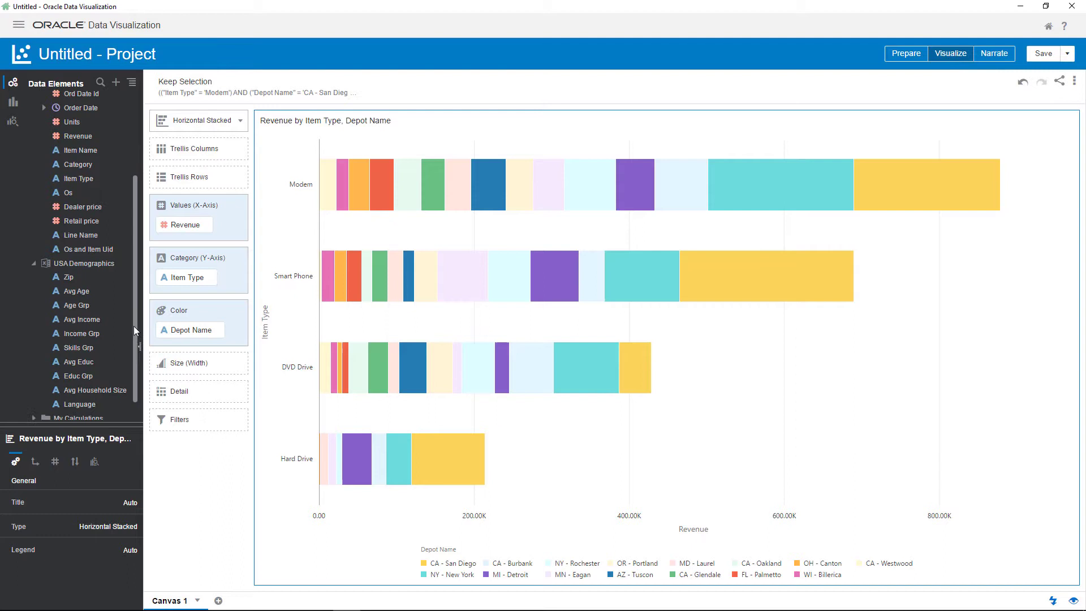
right_click(83, 263)
left_click(131, 388)
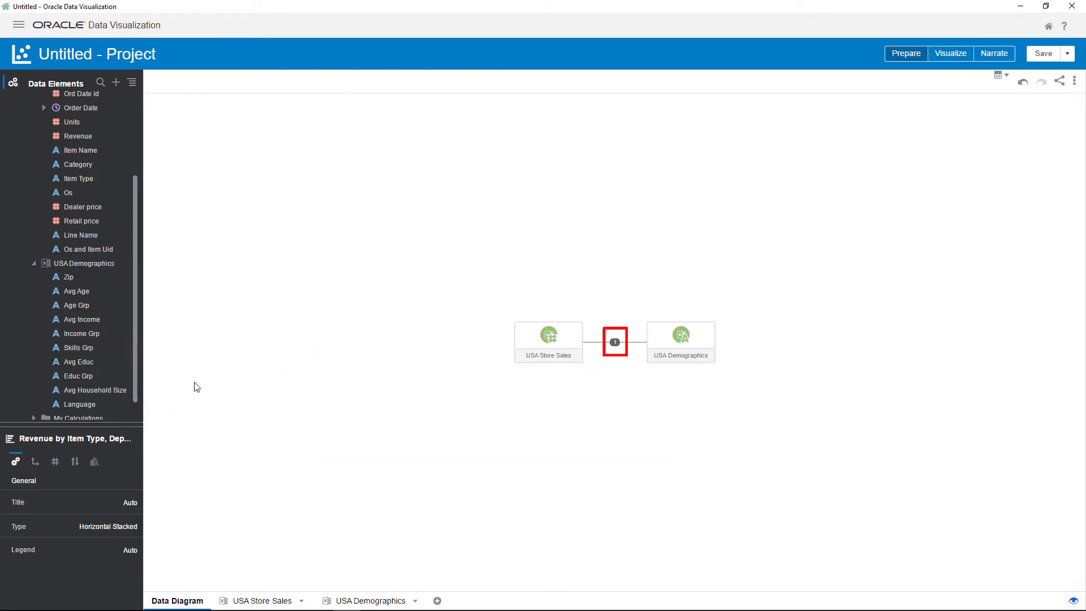
left_click(614, 342)
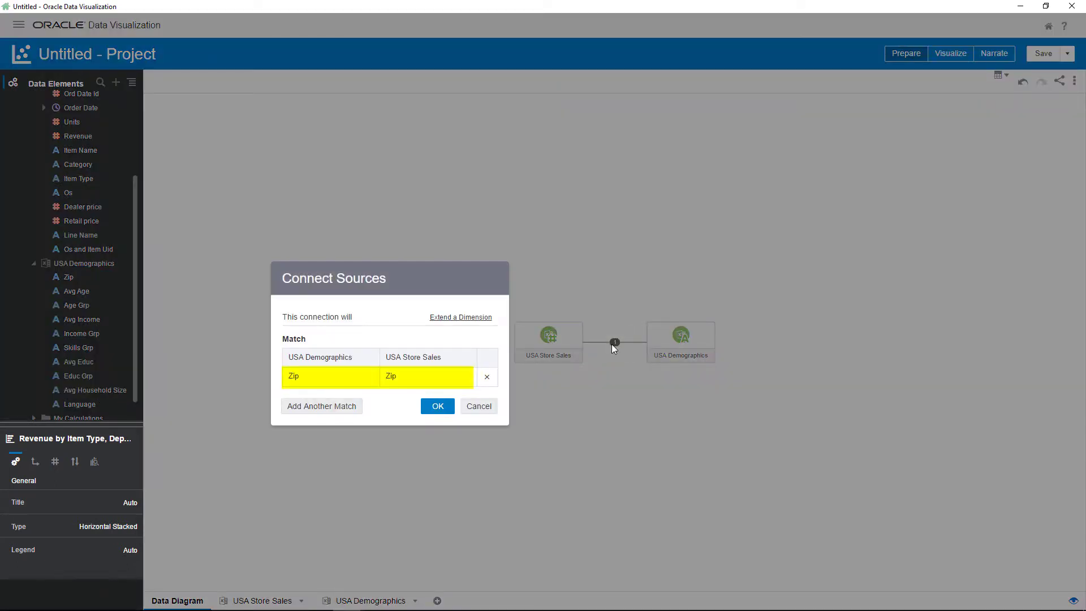
Close the join details and trellis the revenue chart into rows by Avg Educ.
left_click(481, 406)
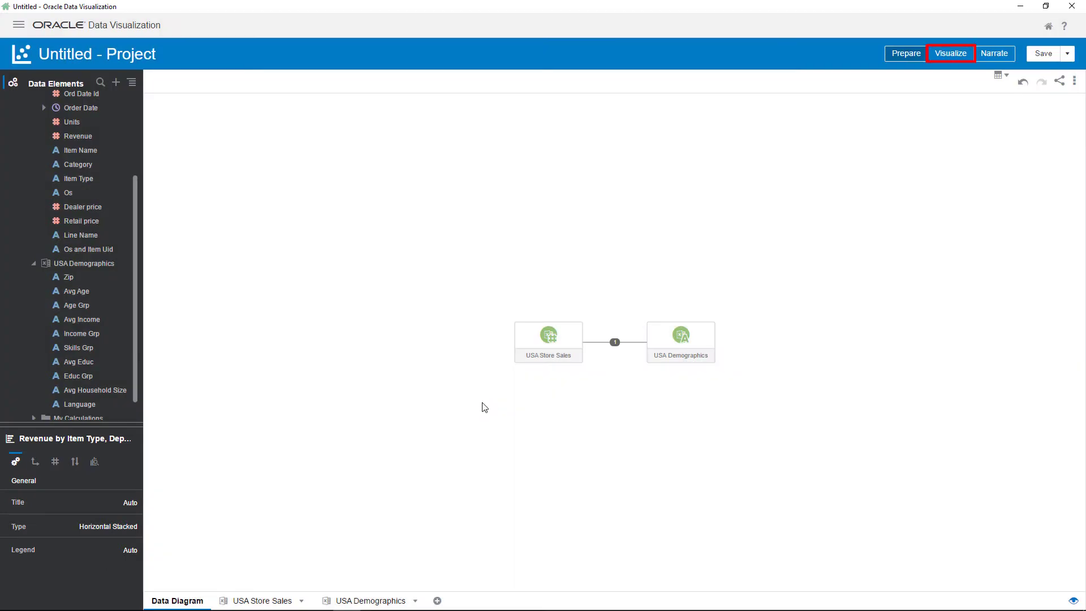
left_click(950, 53)
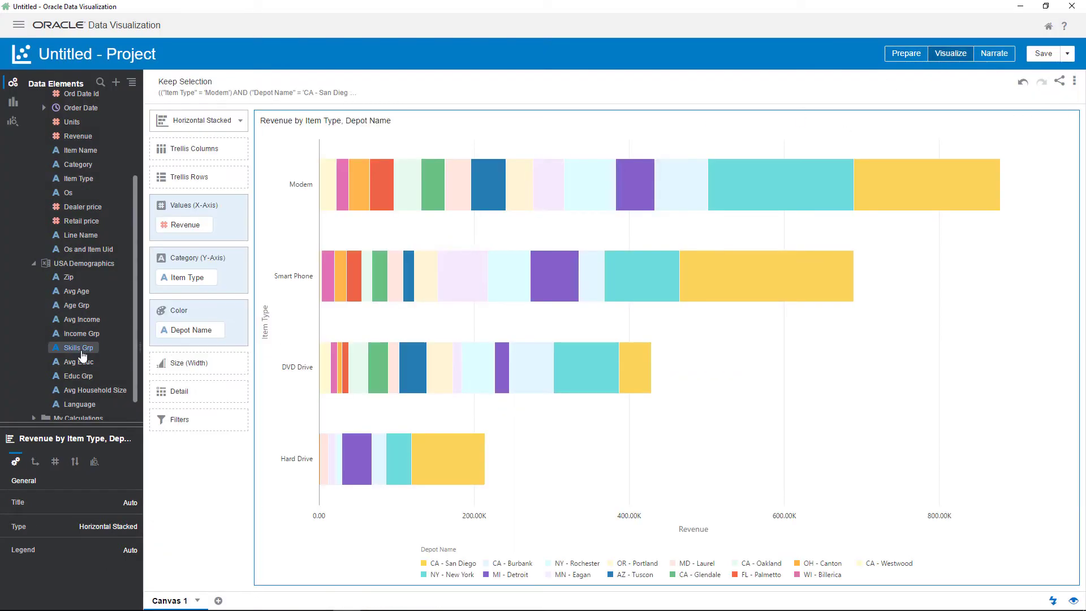
left_click_drag(79, 362, 173, 399)
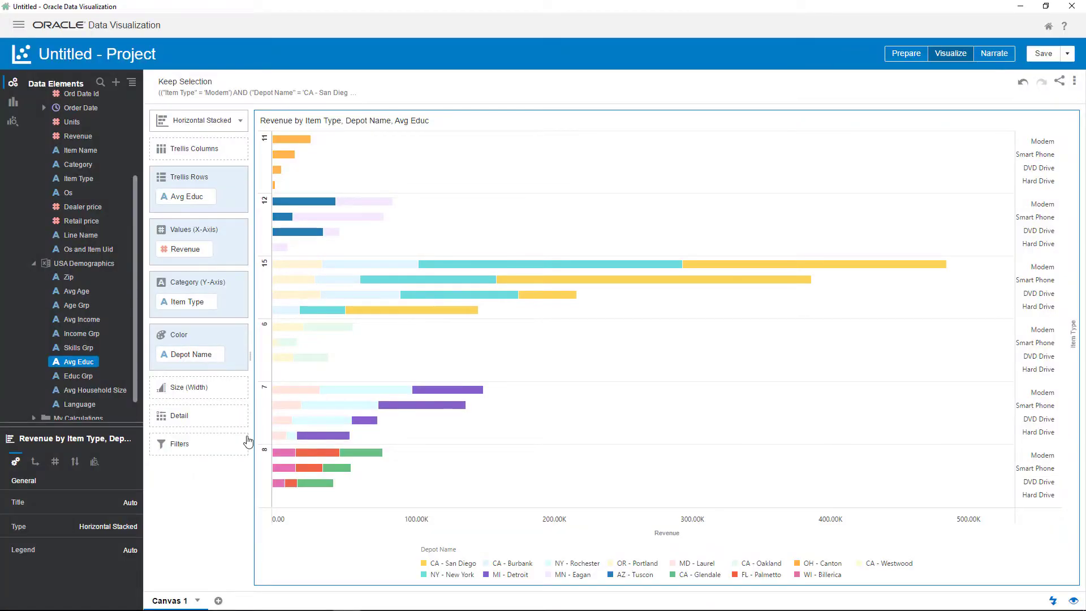
Upload USA Fact Day Targets.xlsx as a new file data set.
left_click(907, 53)
left_click(439, 600)
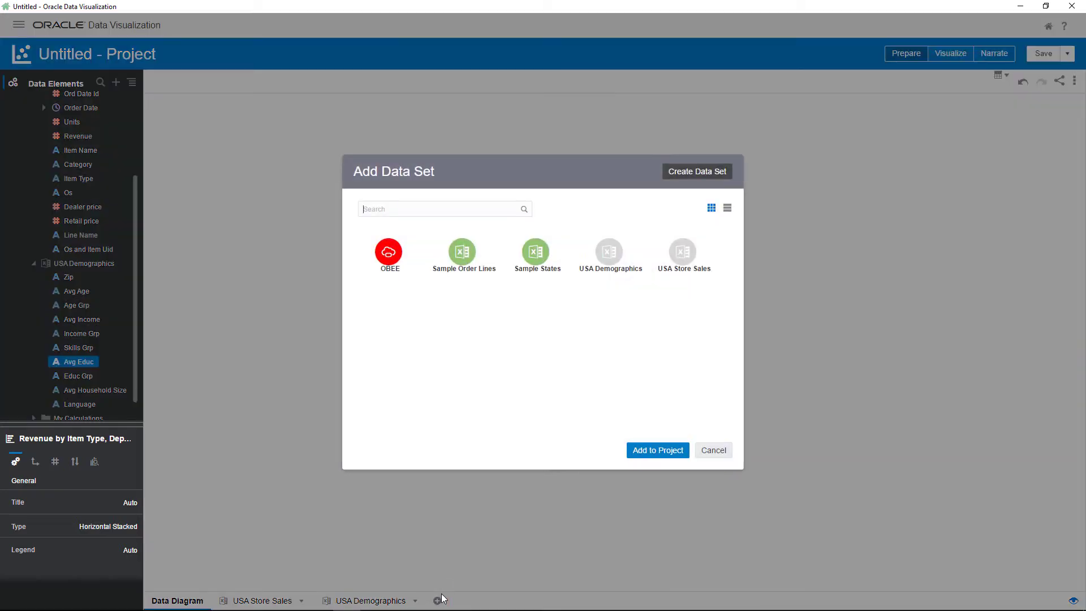
left_click(697, 170)
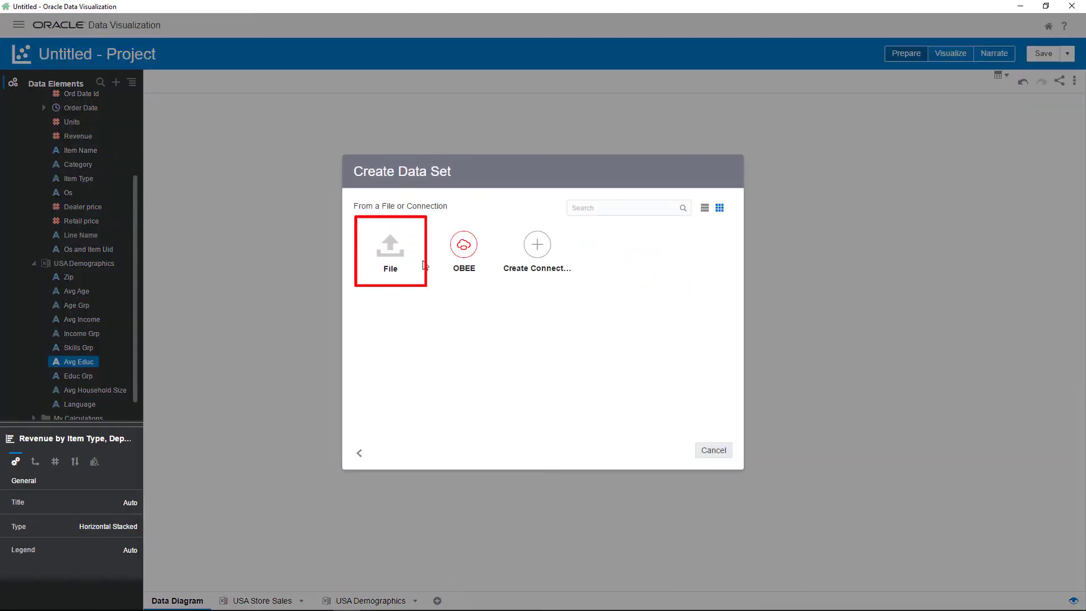
left_click(390, 256)
left_click(346, 115)
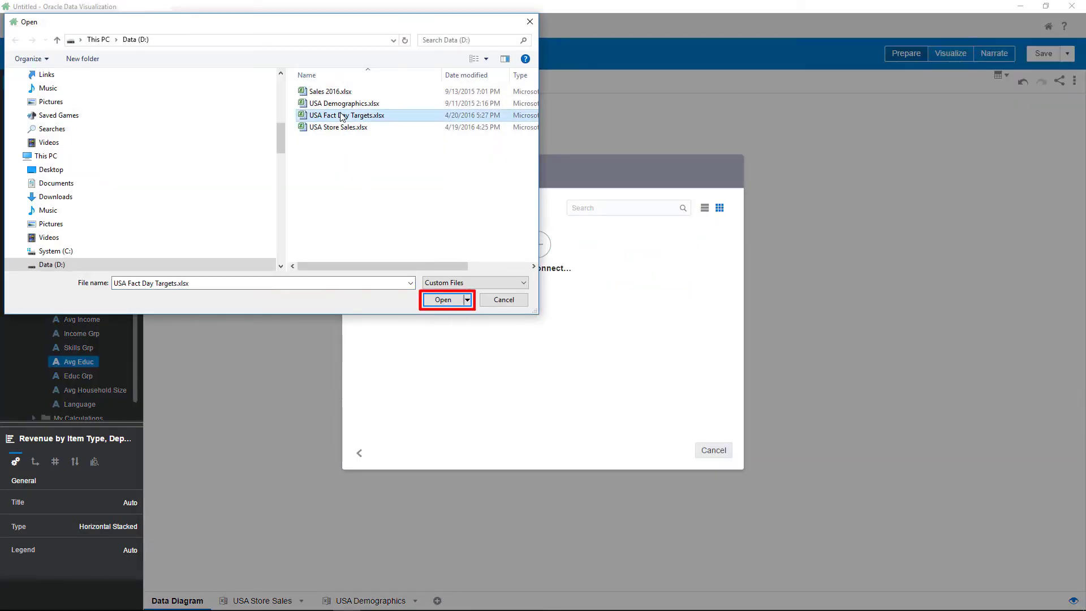
left_click(443, 299)
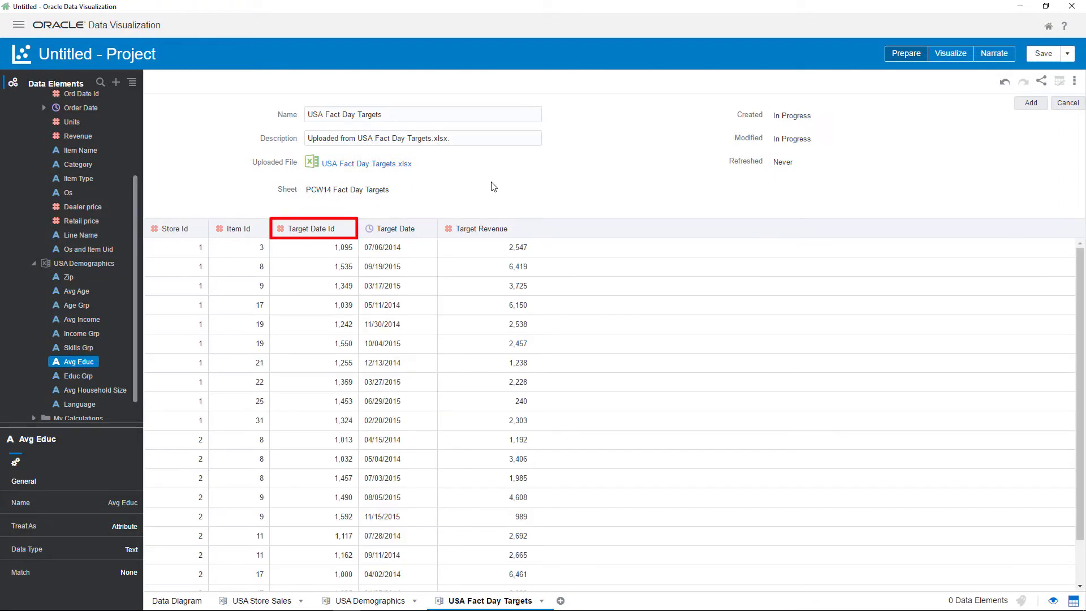
Treat Target Date Id as an attribute, match Target Date to Order Date, and add the data set.
left_click(328, 227)
left_click(125, 526)
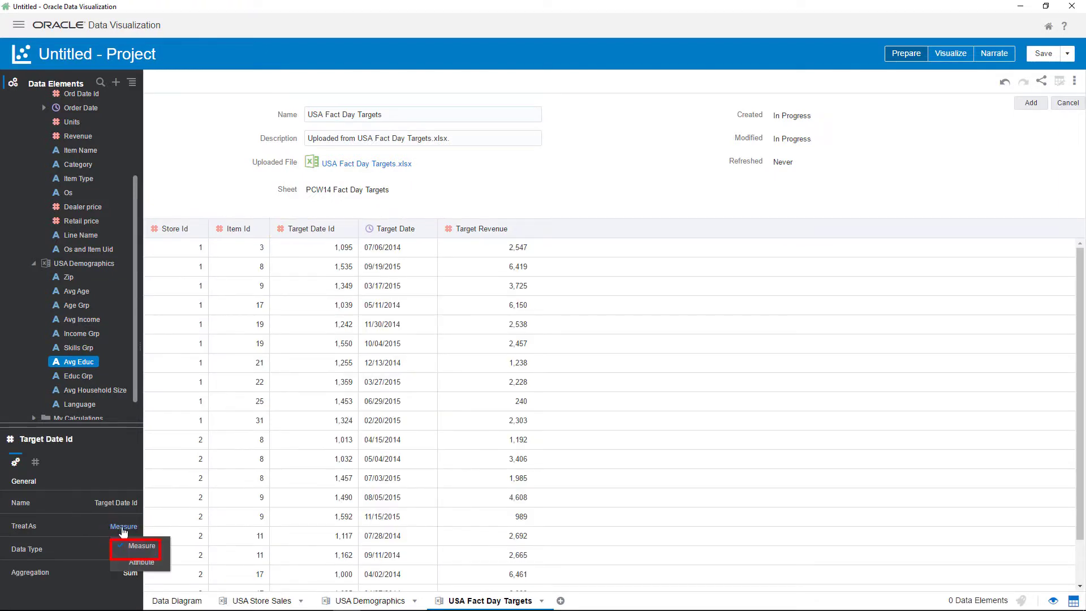
left_click(141, 561)
left_click(405, 227)
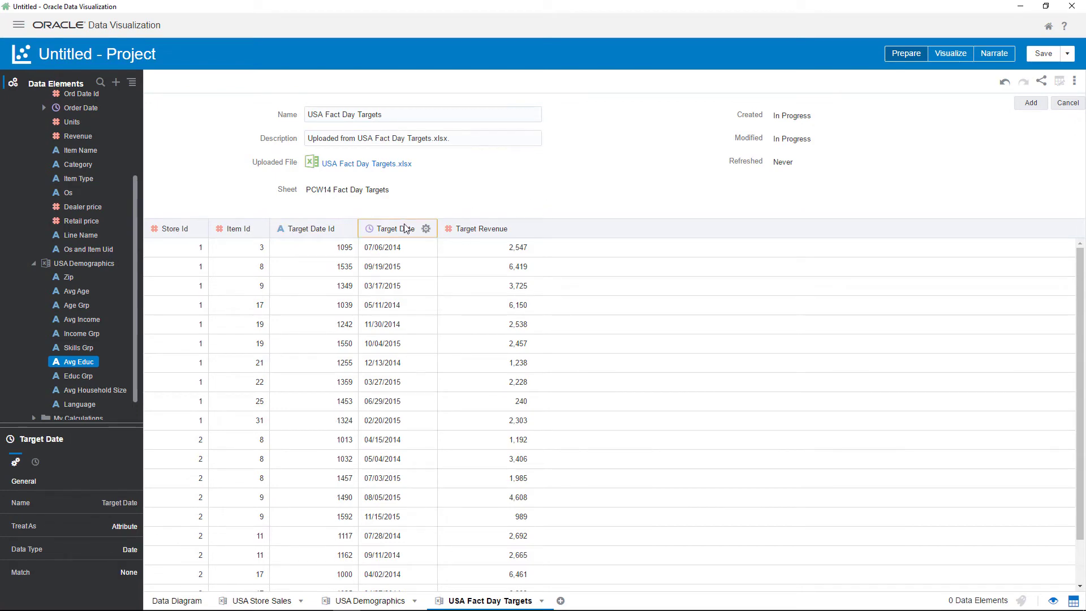
left_click(125, 572)
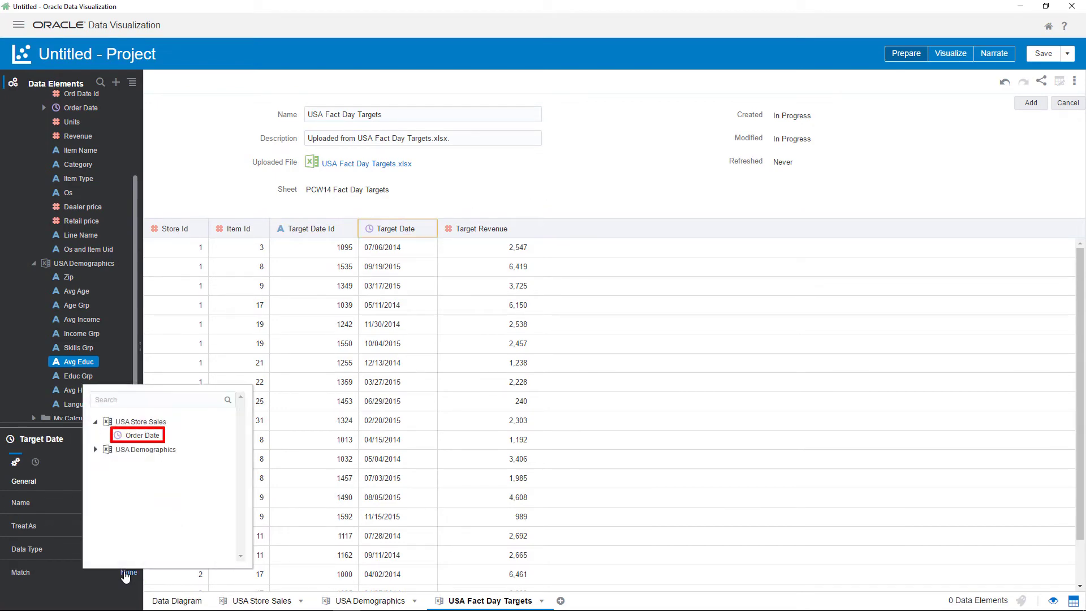
left_click(131, 445)
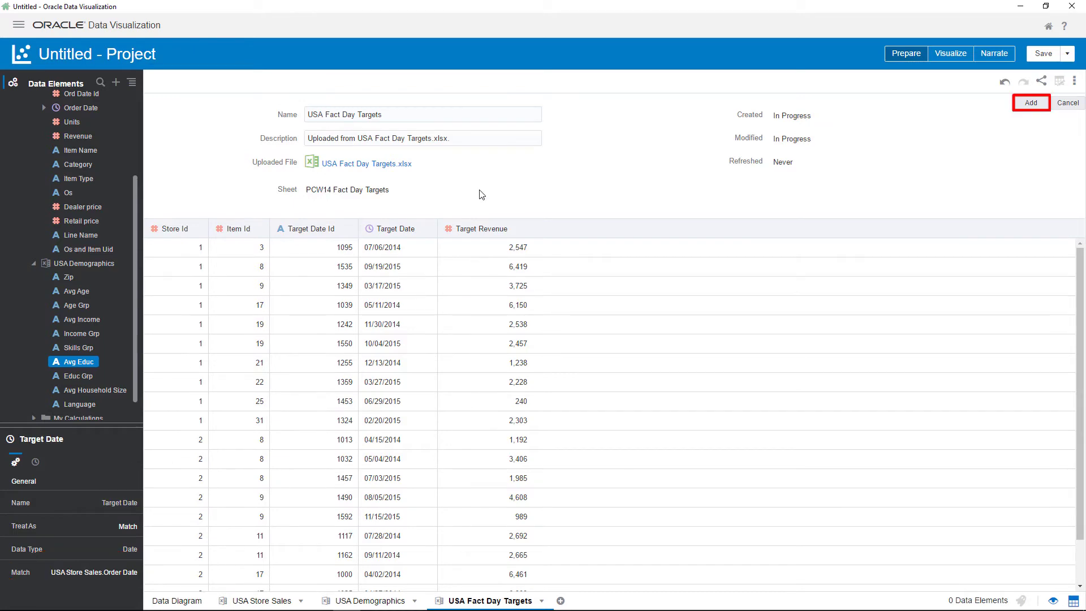
left_click(1032, 104)
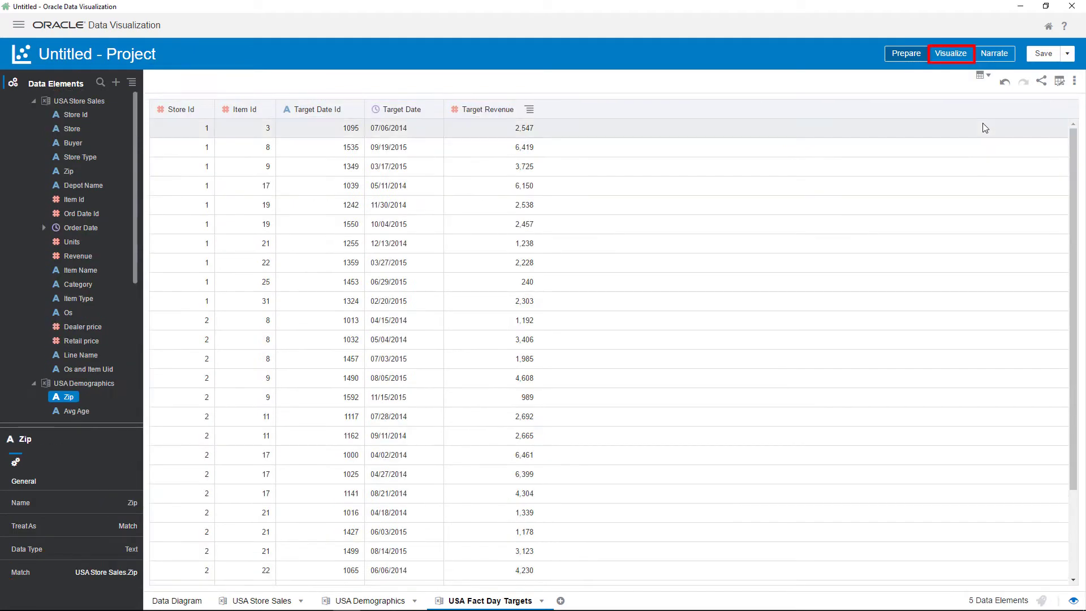
Create a calculation named Revenue Variance as Revenue - Target Revenue, validate it and save.
left_click(951, 53)
left_click(115, 83)
left_click(124, 129)
left_click(442, 255)
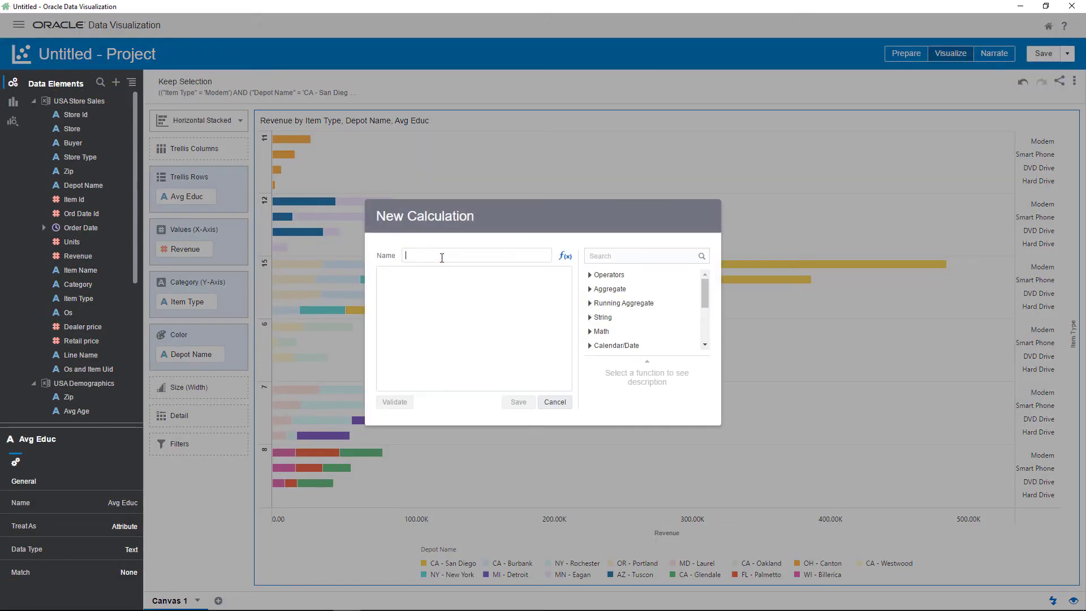
type("Reven")
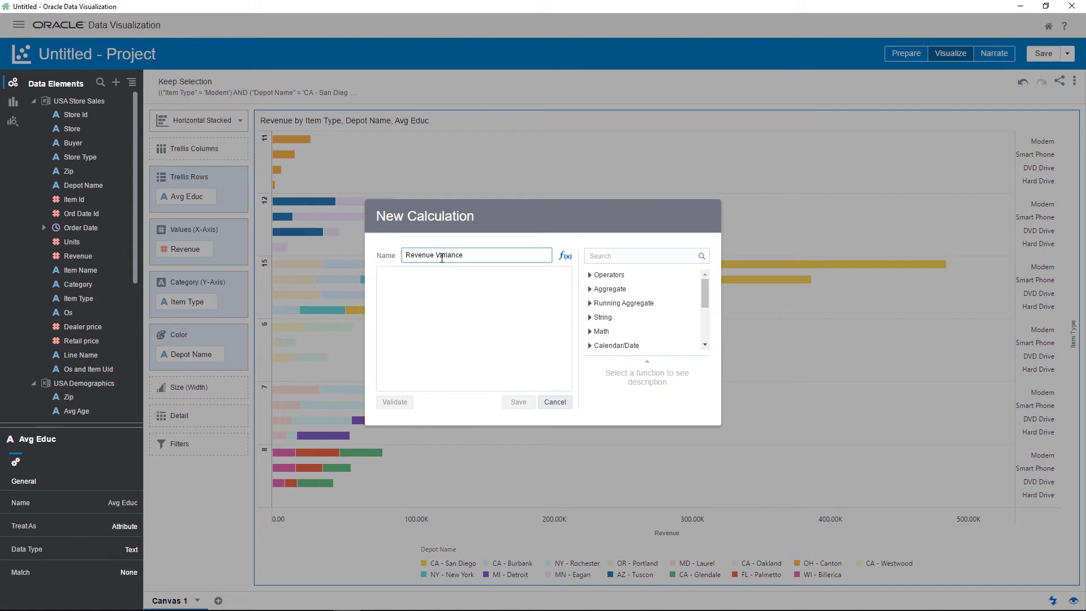
type("ue Variance")
double_click(64, 255)
left_click(590, 275)
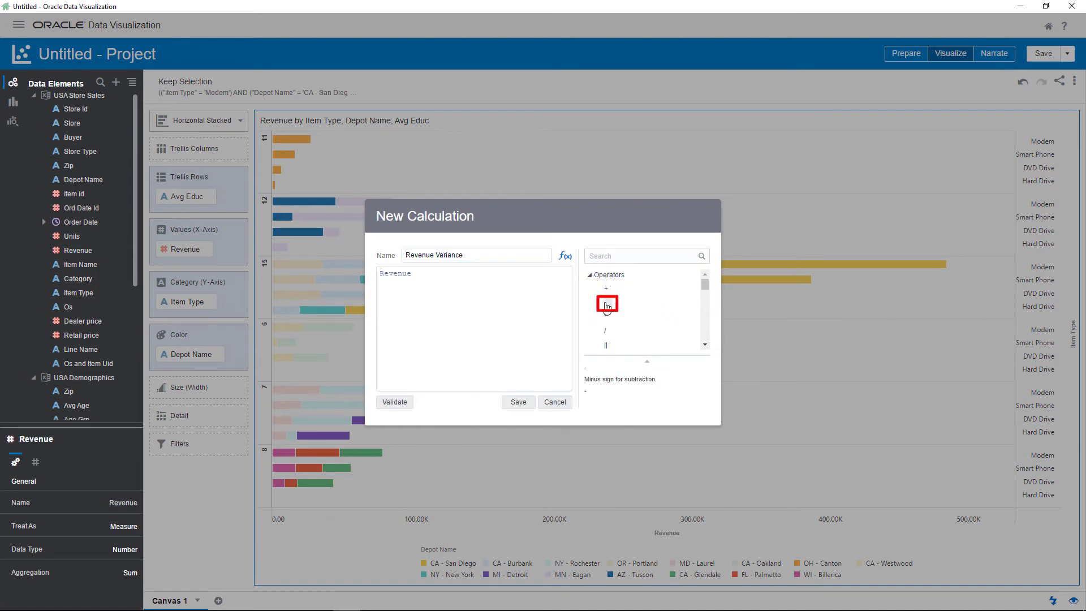
double_click(606, 306)
left_click_drag(134, 233, 140, 365)
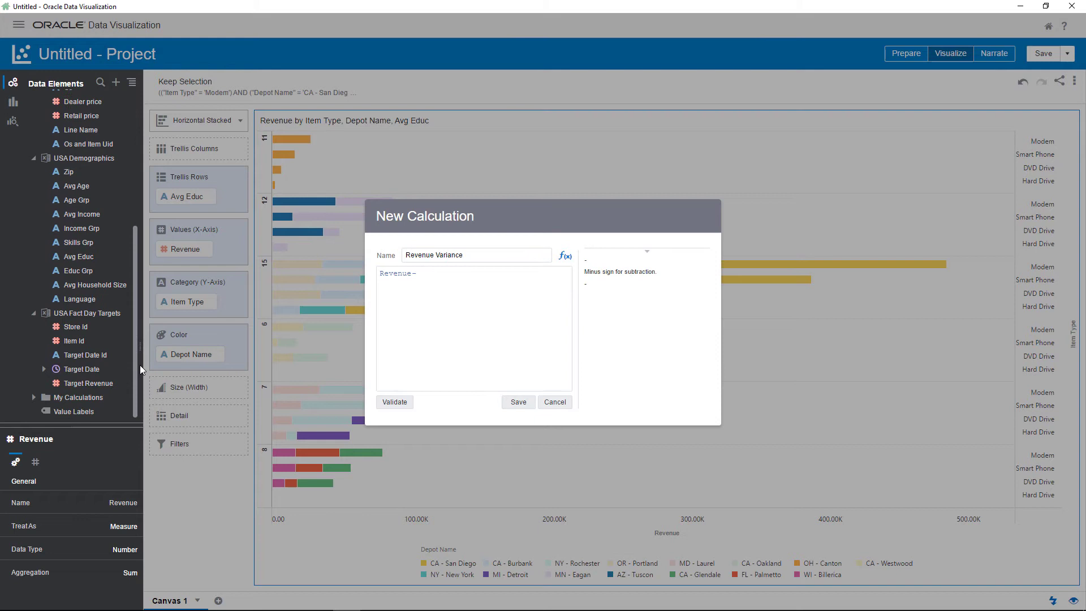
double_click(120, 378)
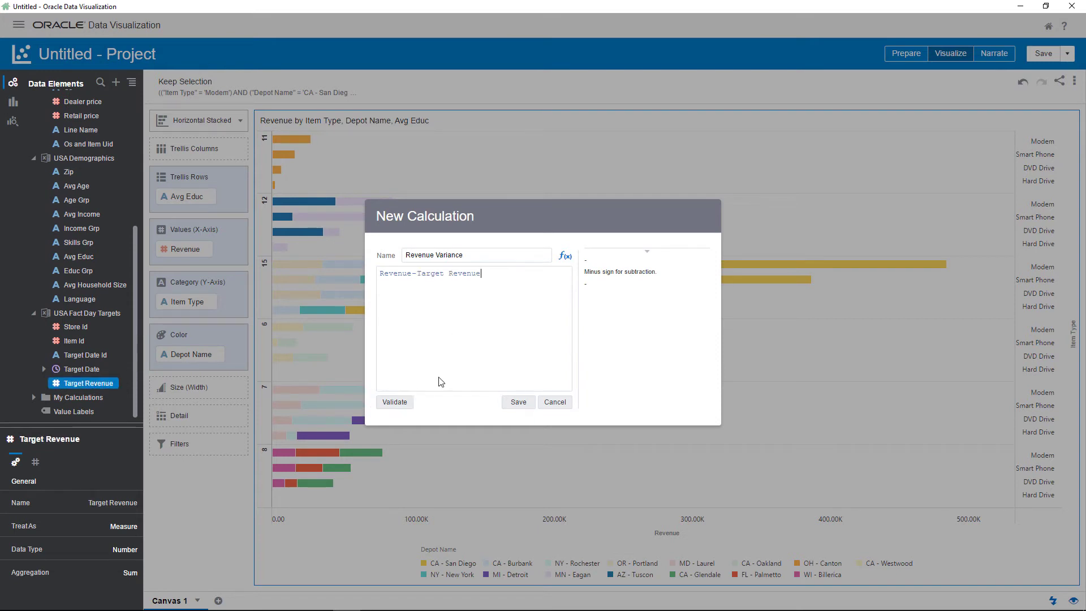
left_click(396, 402)
left_click(518, 402)
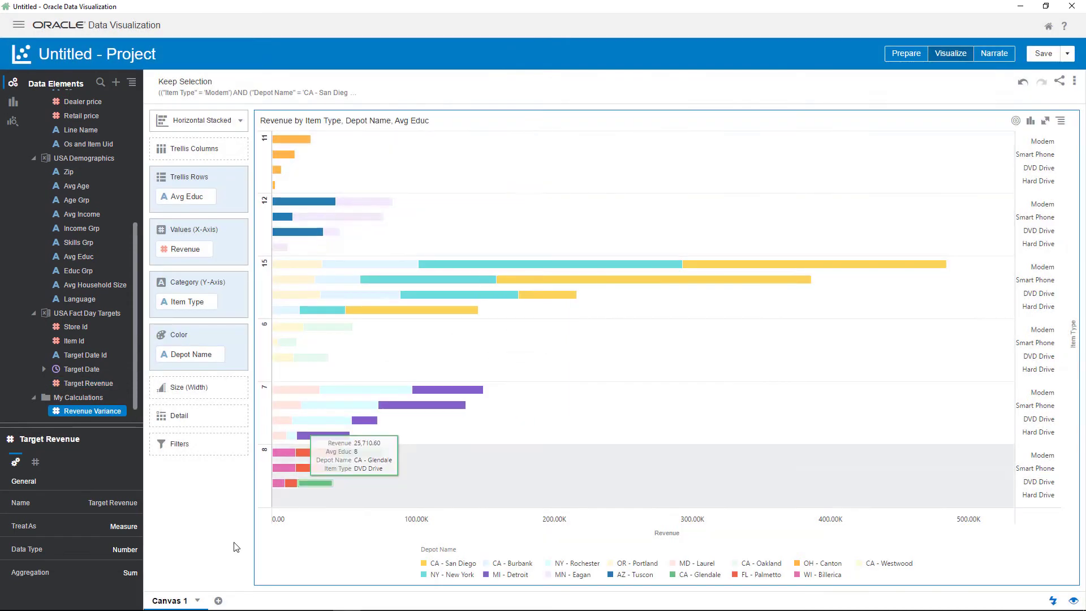
Copy the trellised revenue chart and paste a duplicate beside it.
left_click(1062, 121)
left_click(998, 268)
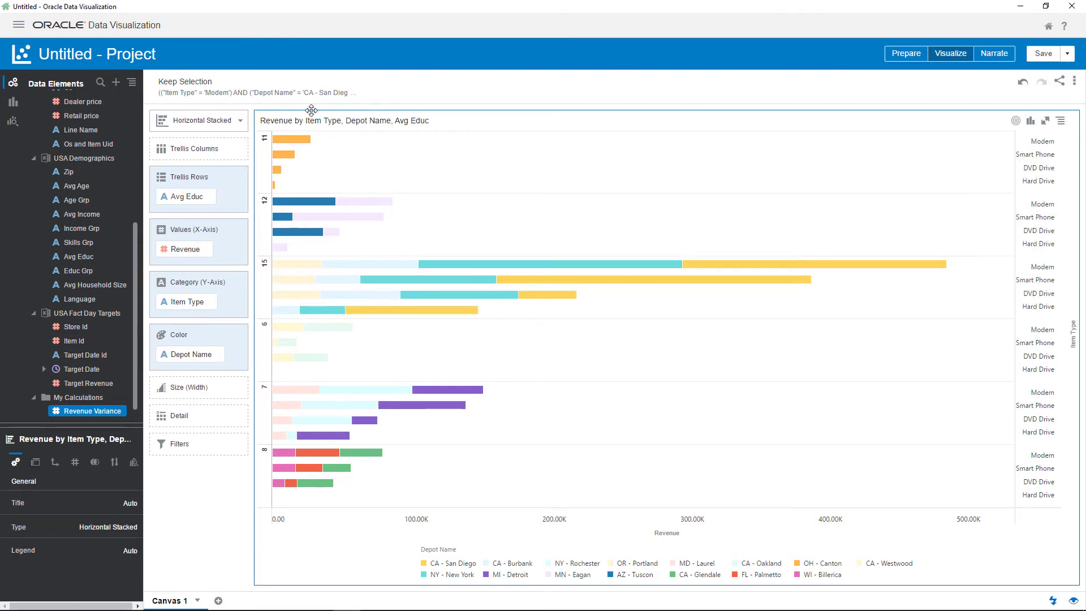
left_click_drag(252, 115, 234, 116)
right_click(241, 116)
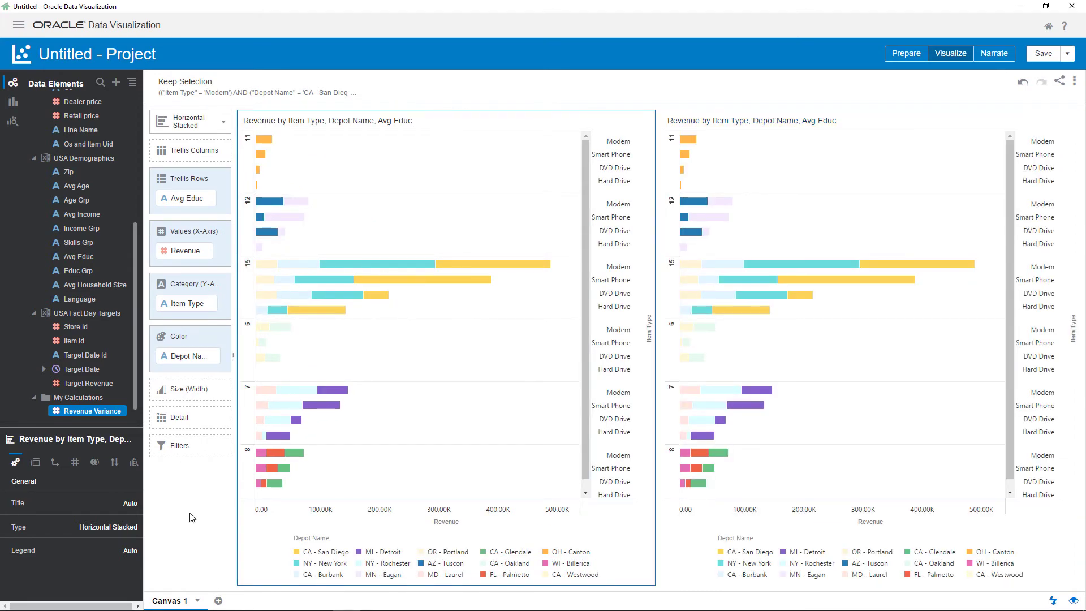
In the copy, remove Avg Educ and Depot Name, and plot Revenue Variance instead of Revenue.
left_click(211, 198)
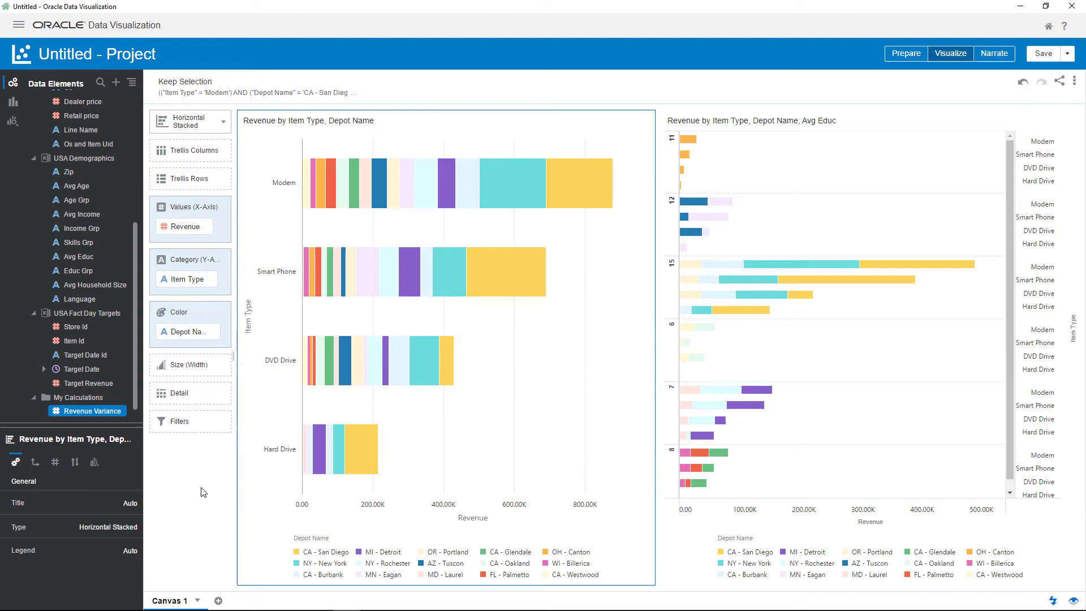
left_click(213, 333)
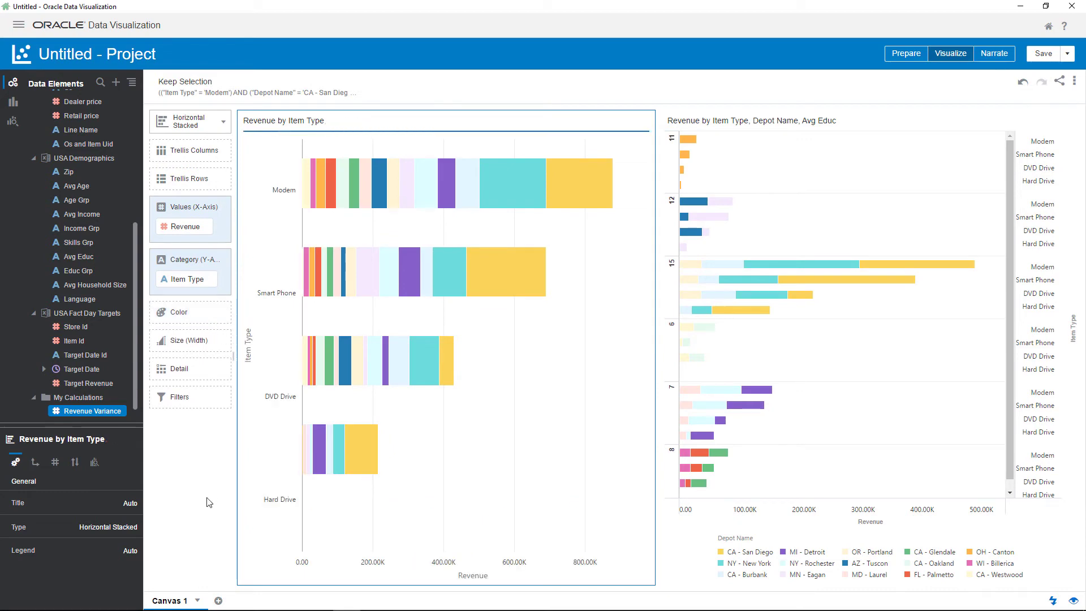
left_click_drag(92, 410, 187, 226)
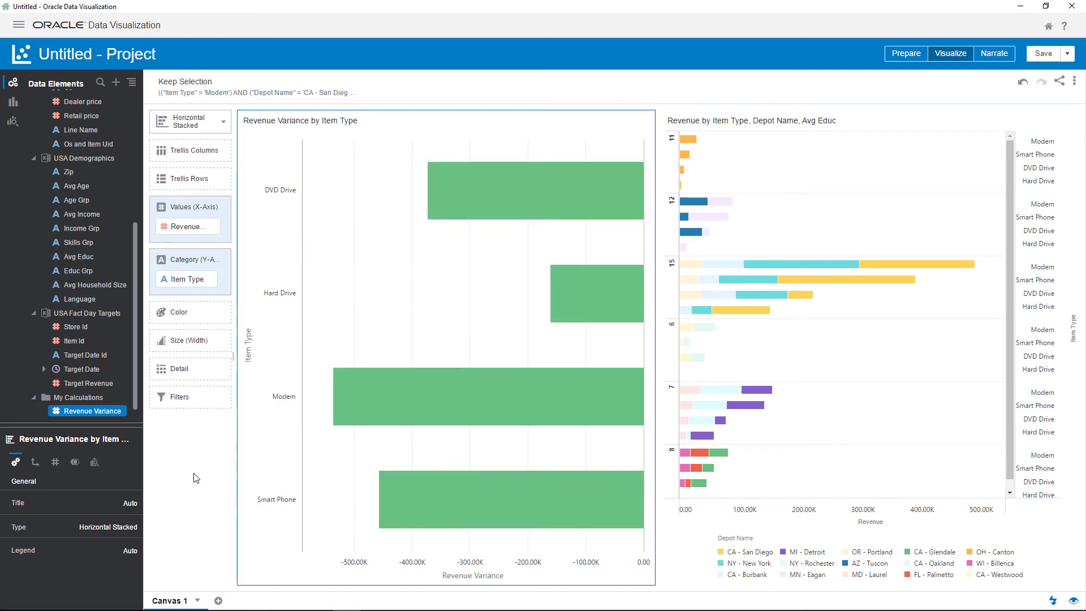
Plot Revenue Variance by Order Date and keep only the January–March 2016 order dates.
left_click_drag(134, 354, 134, 229)
left_click(80, 214)
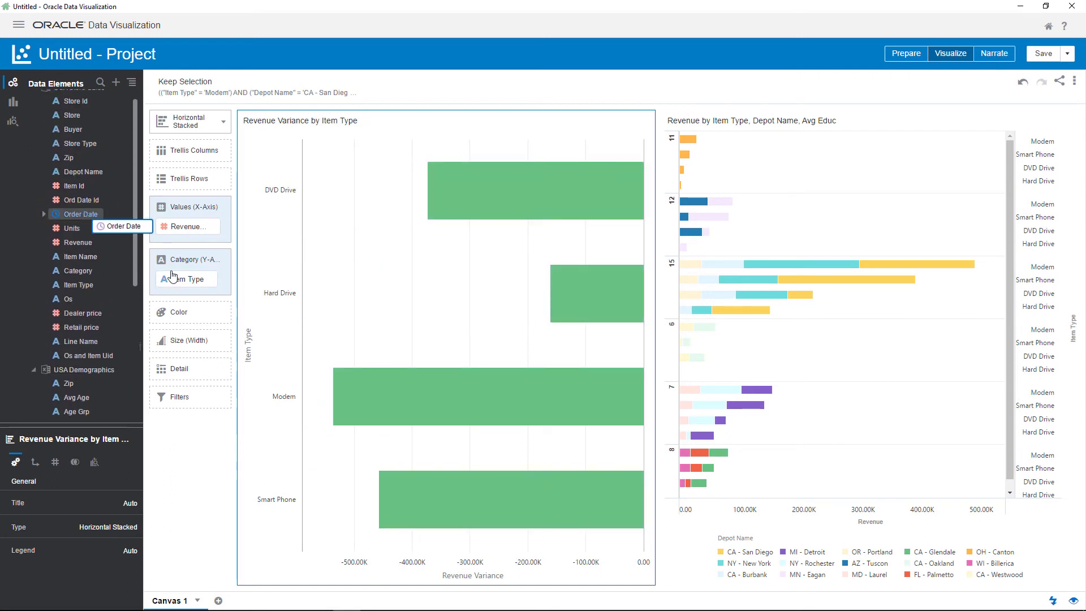
left_click(187, 279)
left_click_drag(274, 501, 279, 552)
right_click(322, 518)
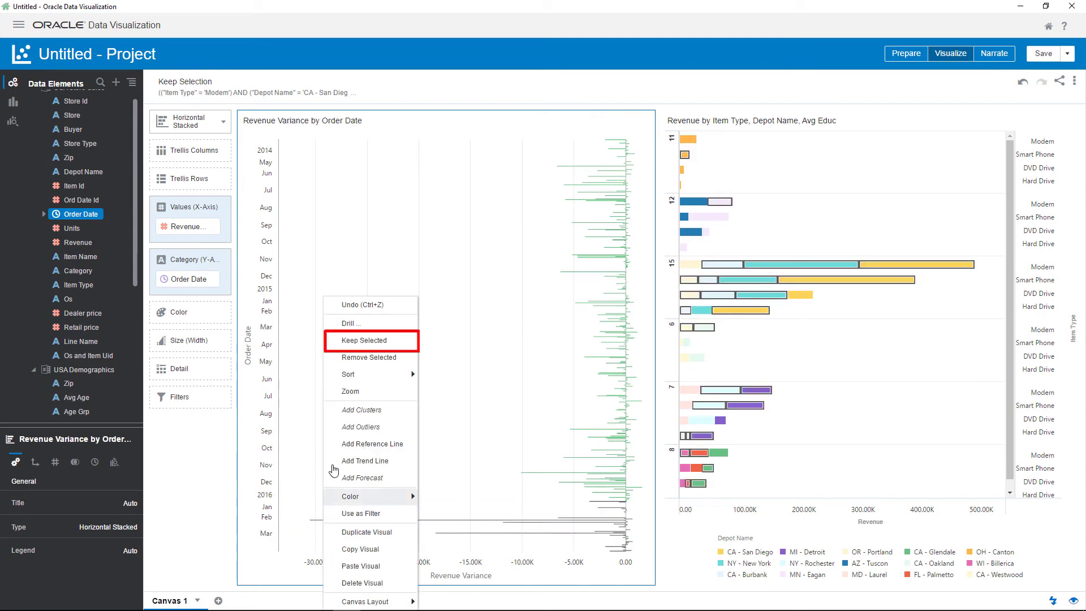
left_click(353, 342)
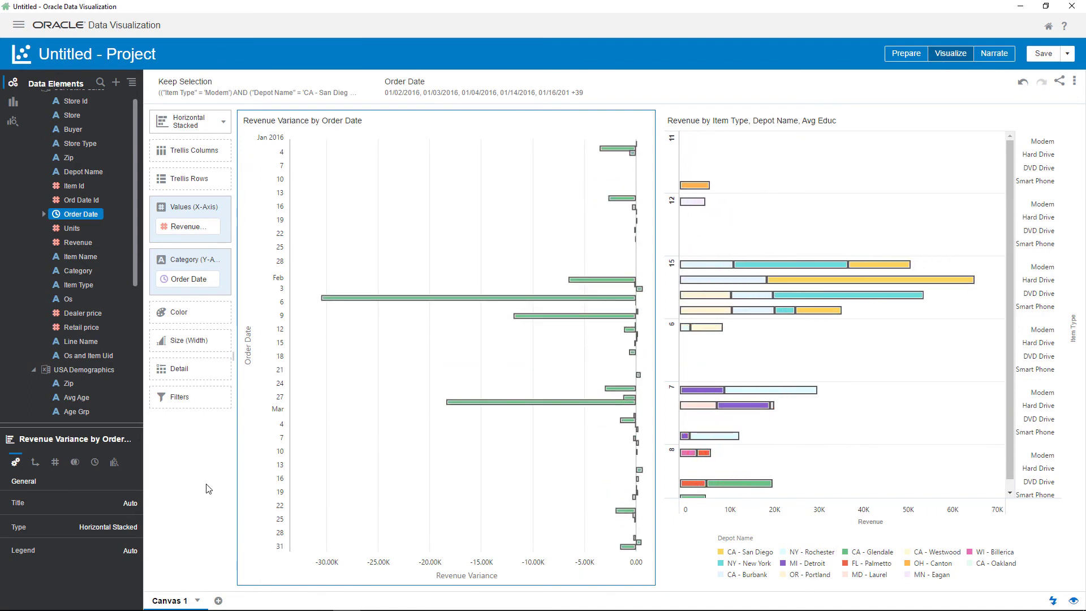
Save As a new project named 'Revenue variance and Demographics' in My Folders.
left_click(1067, 53)
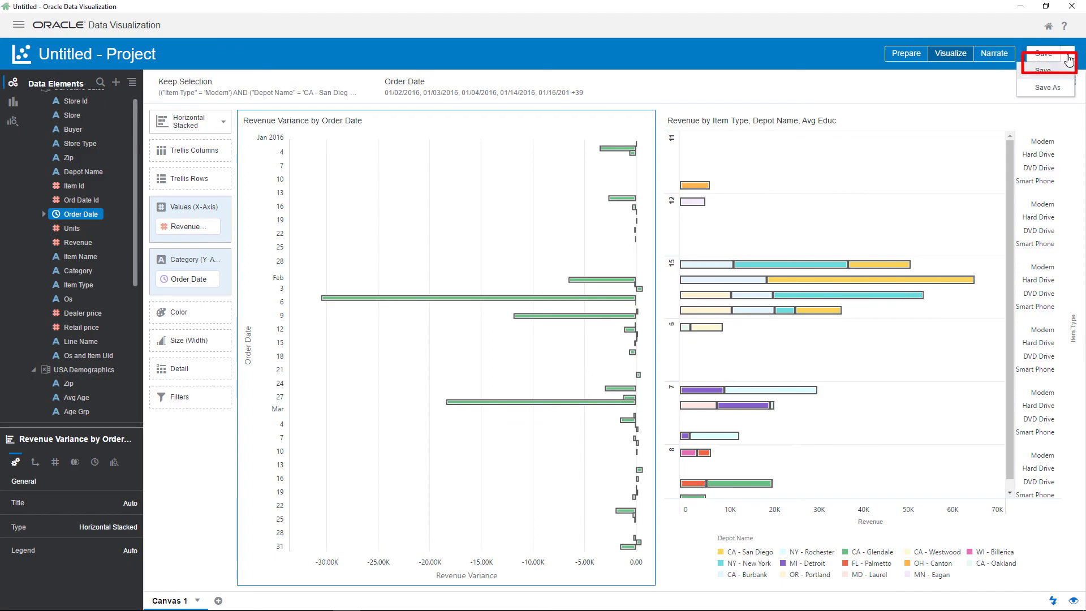
left_click(1057, 85)
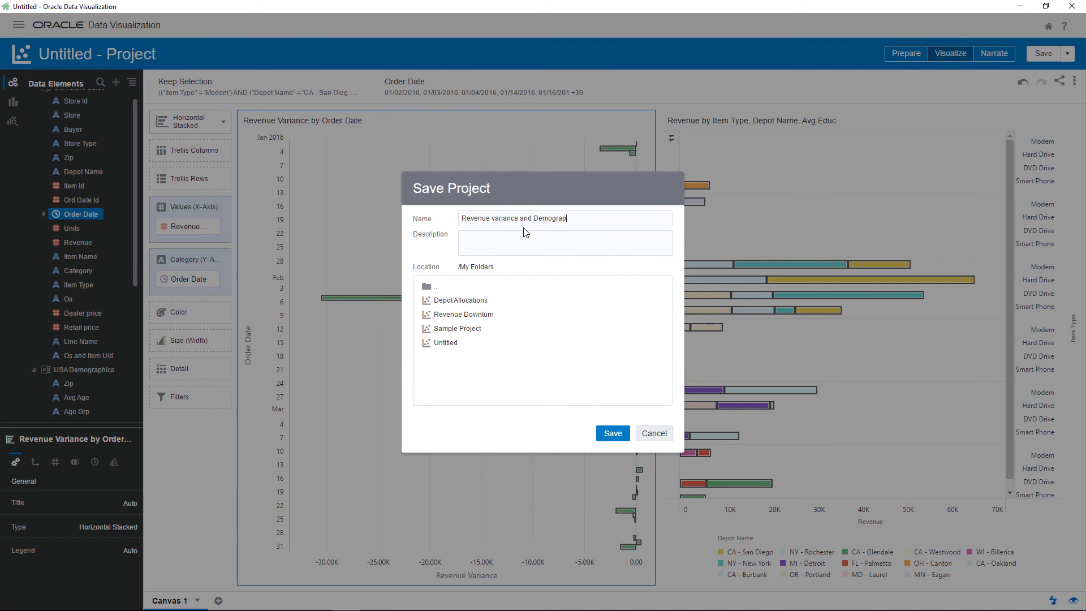
type("hioc")
left_click(611, 434)
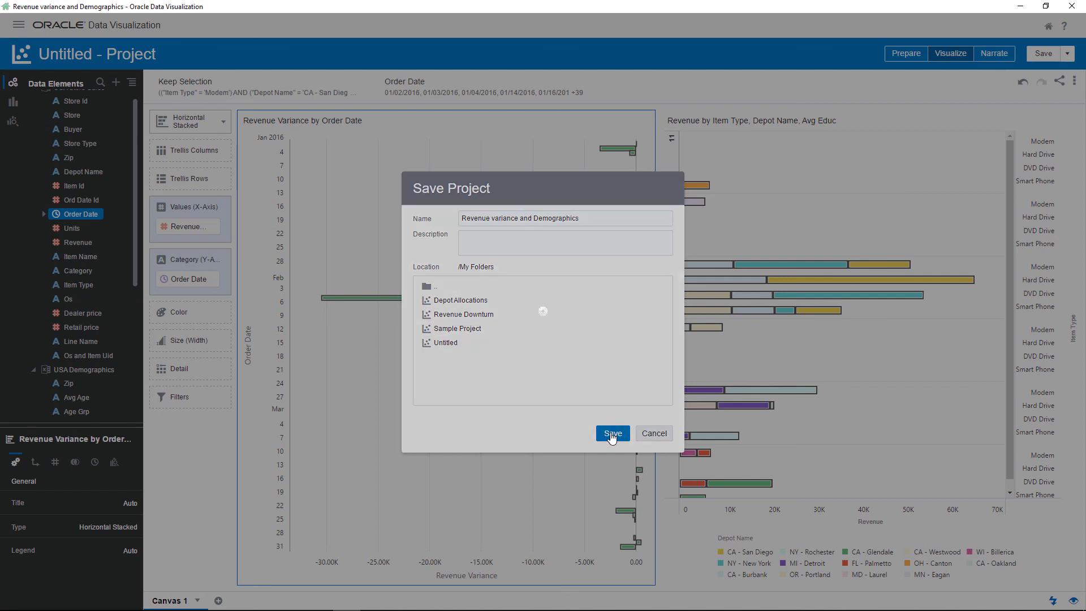